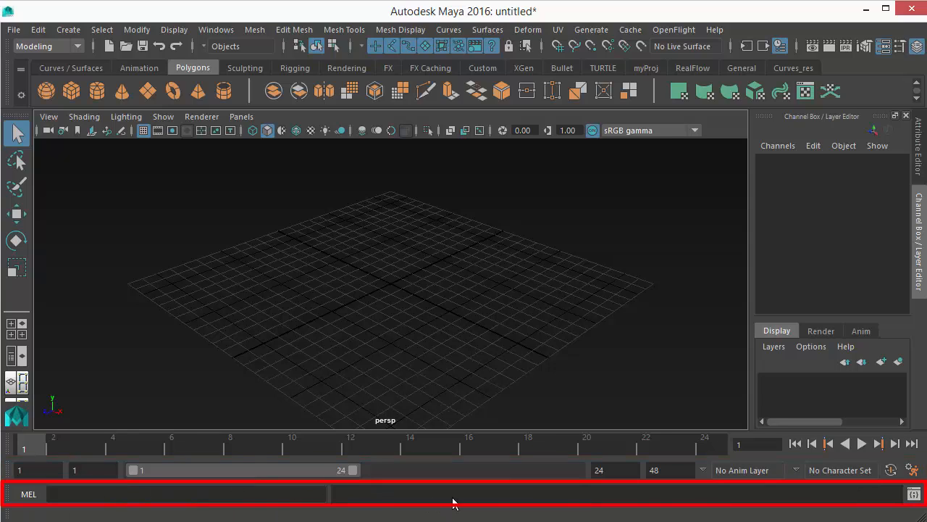
Show the Attribute Editor in place of the Channel Box / Layer Editor, and collapse the side panel.
{"action": "left_click", "coordinate": [75, 491]}
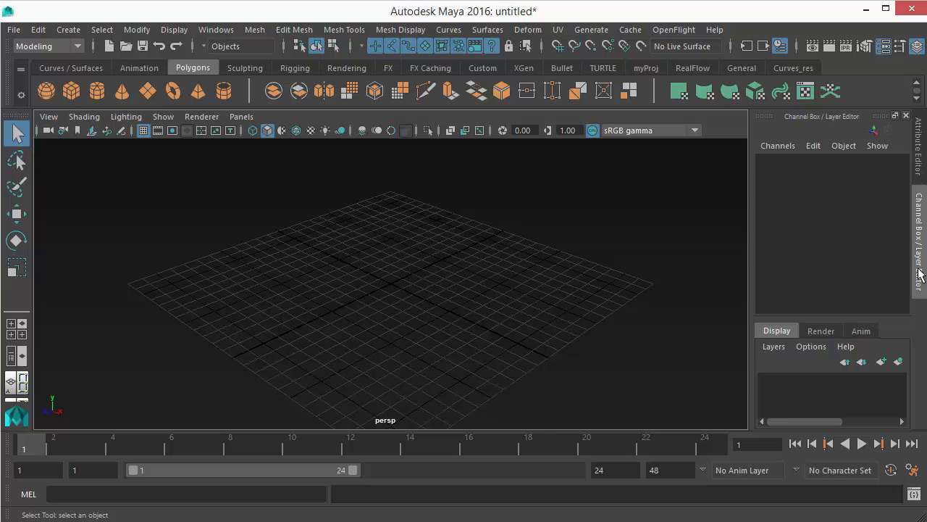
{"action": "left_click", "coordinate": [921, 150]}
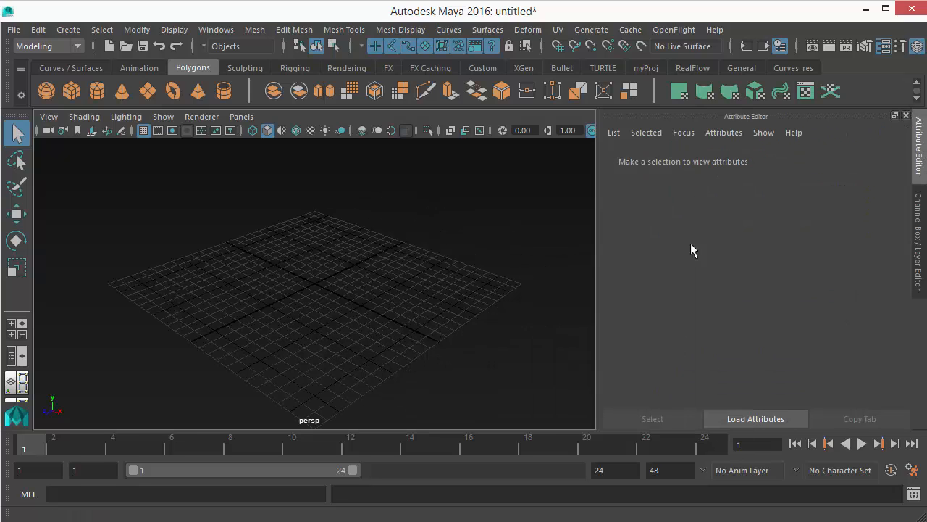
{"action": "left_click", "coordinate": [918, 145]}
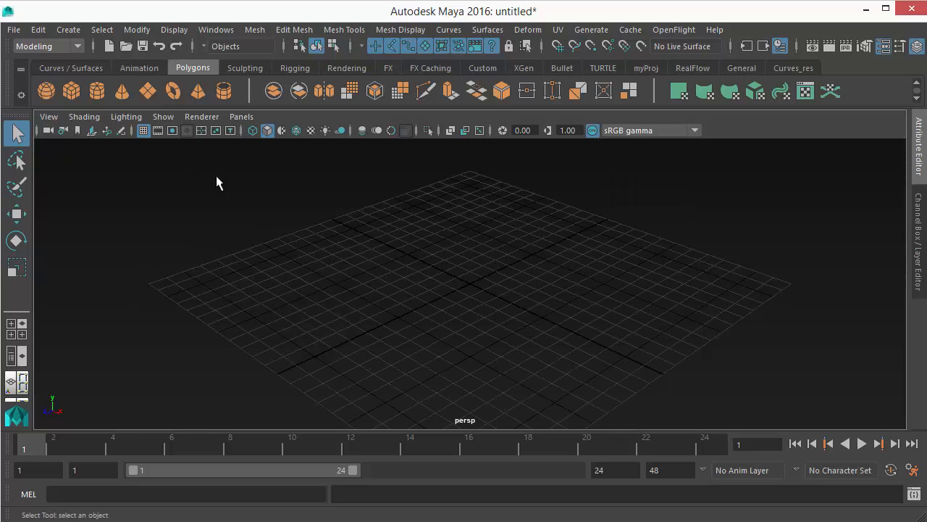
{"action": "left_click", "coordinate": [215, 30]}
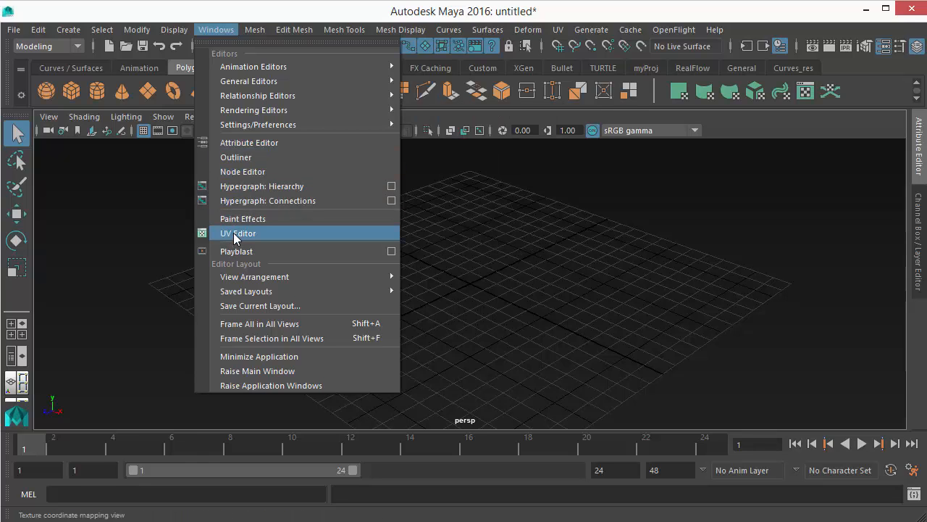
{"action": "left_click", "coordinate": [495, 252]}
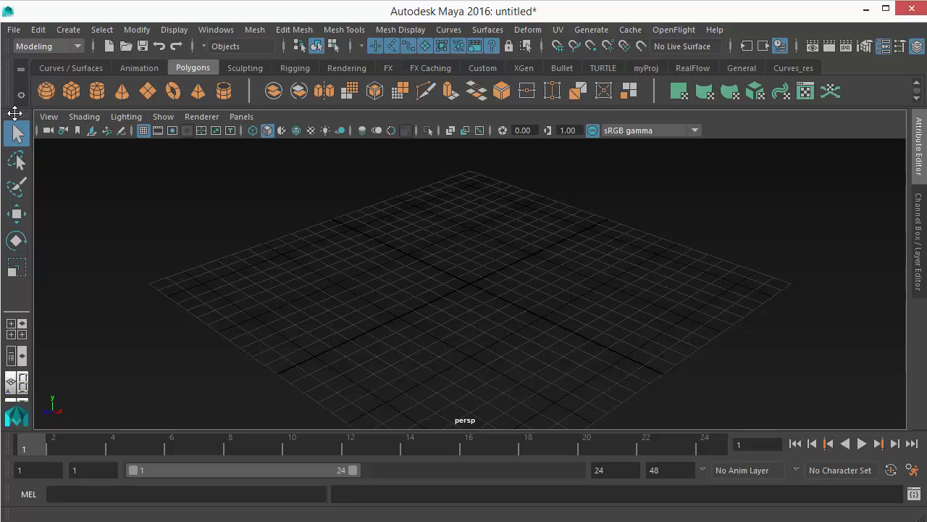
Dock the Tool Box on the opposite side of the viewport and return it to its original place.
{"action": "left_click_drag", "start_coordinate": [15, 113], "coordinate": [914, 206]}
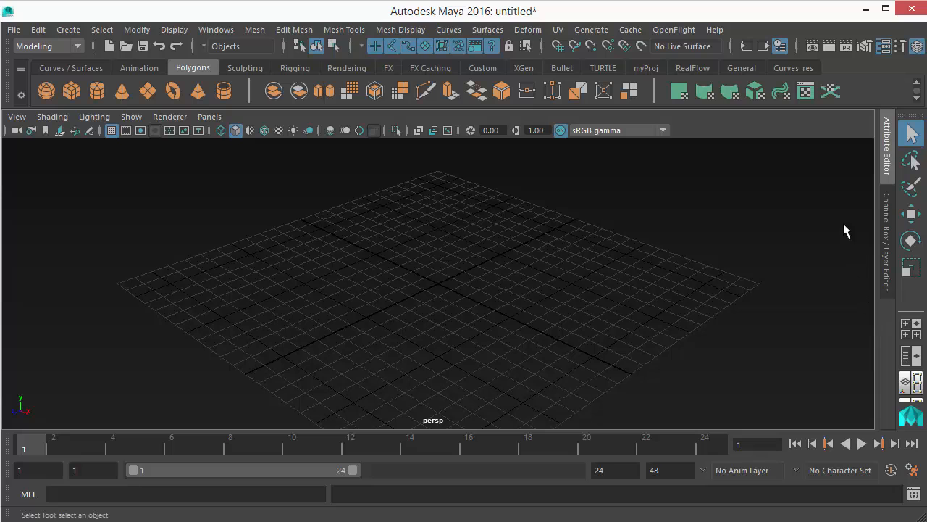
{"action": "left_click_drag", "start_coordinate": [8, 79], "coordinate": [40, 417]}
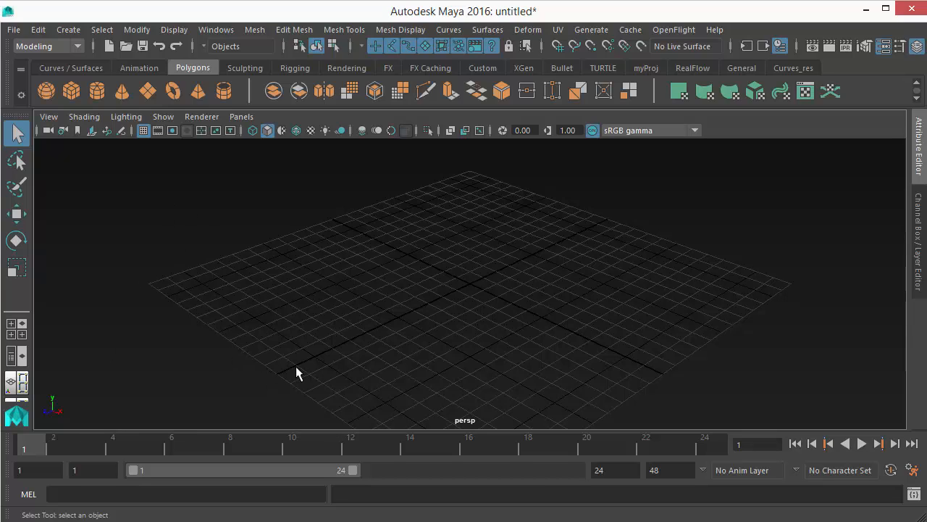
Hide the Time Slider and the Range Slider from the interface.
{"action": "left_click", "coordinate": [169, 33]}
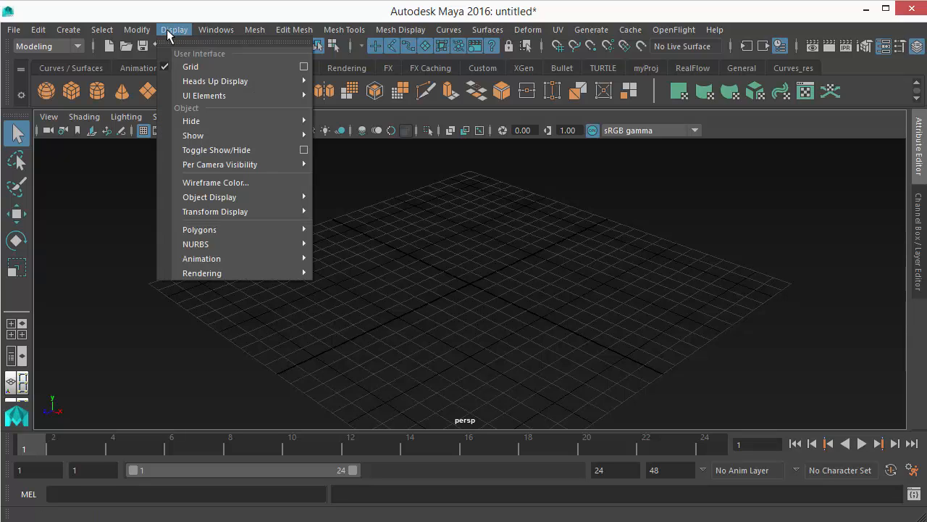
{"action": "mouse_move", "coordinate": [181, 99]}
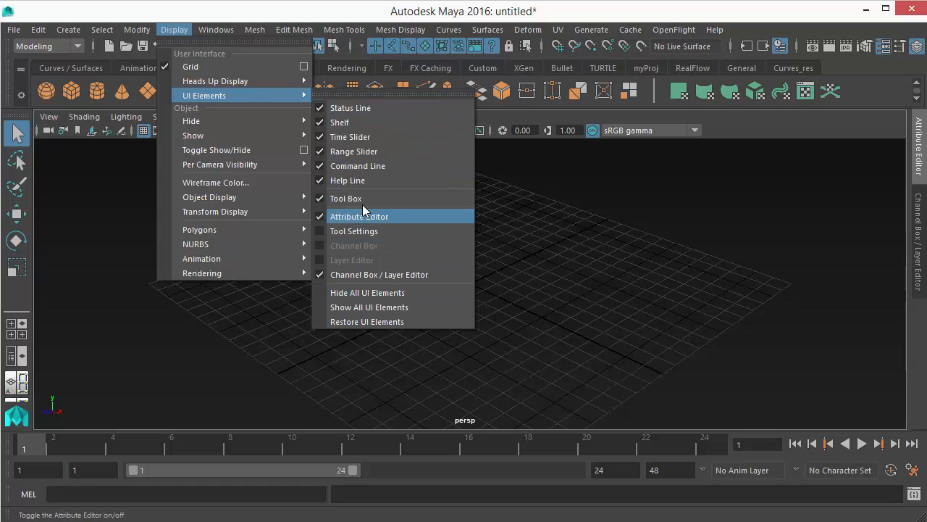
{"action": "left_click", "coordinate": [342, 139]}
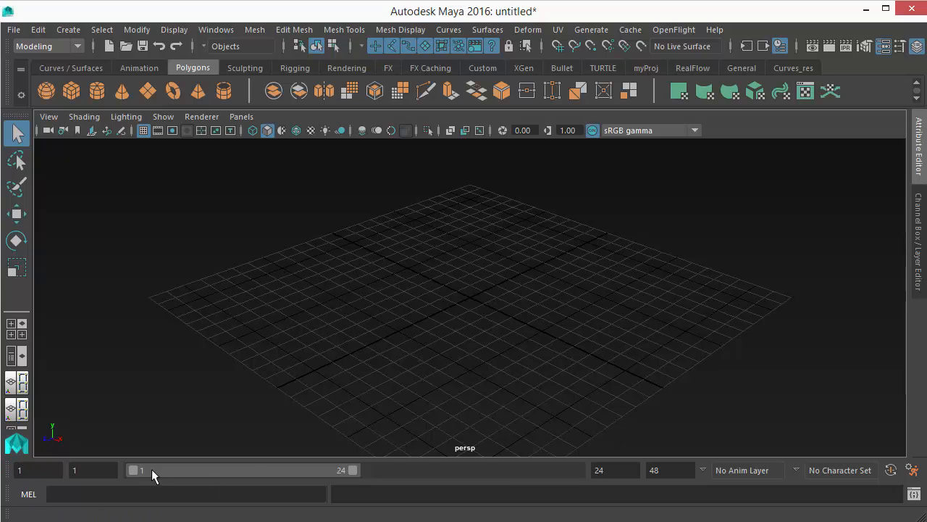
{"action": "right_click", "coordinate": [8, 468]}
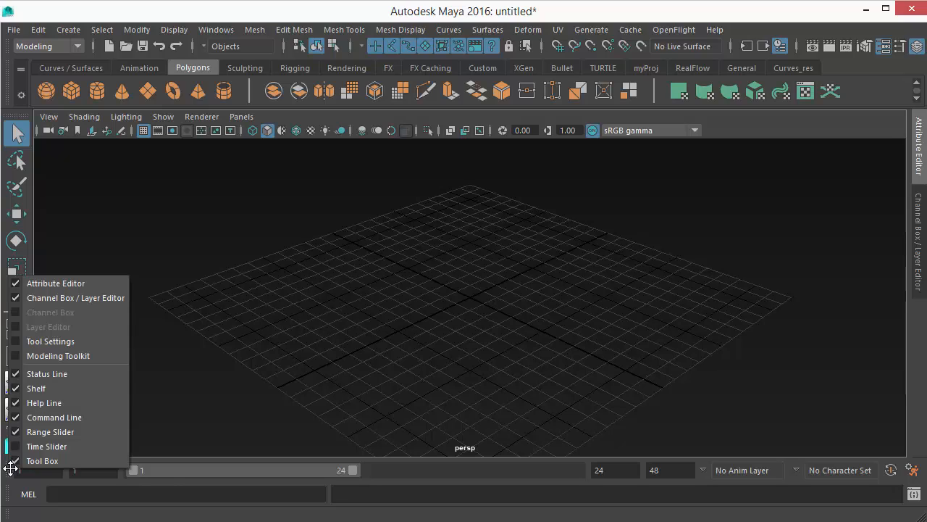
{"action": "left_click", "coordinate": [247, 398]}
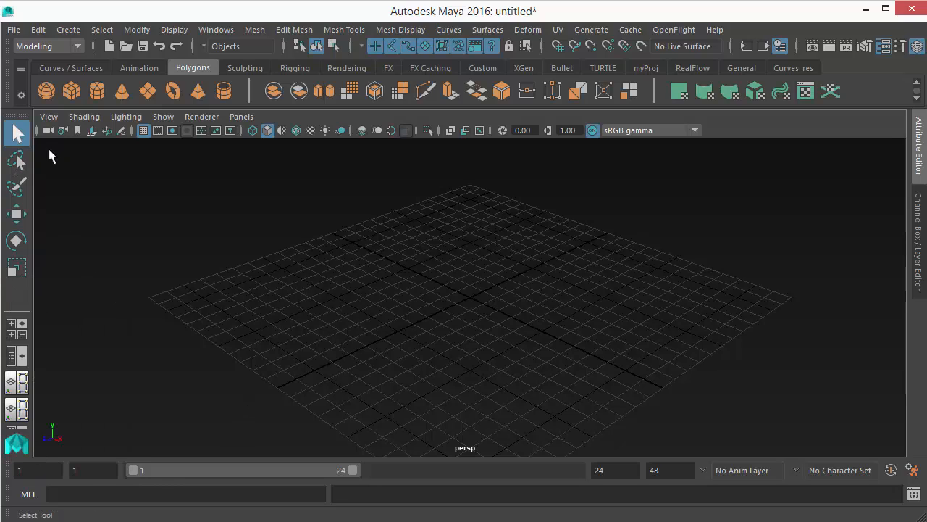
{"action": "right_click", "coordinate": [9, 117]}
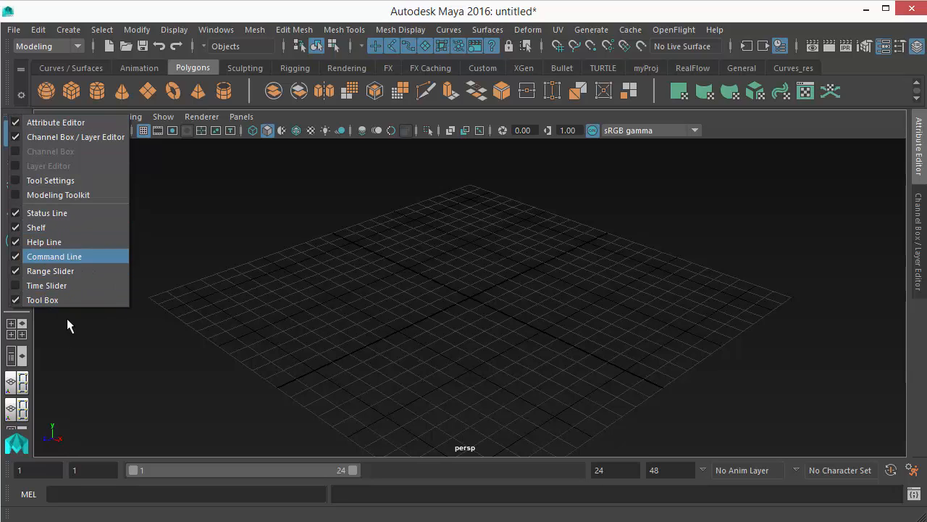
{"action": "left_click", "coordinate": [47, 271]}
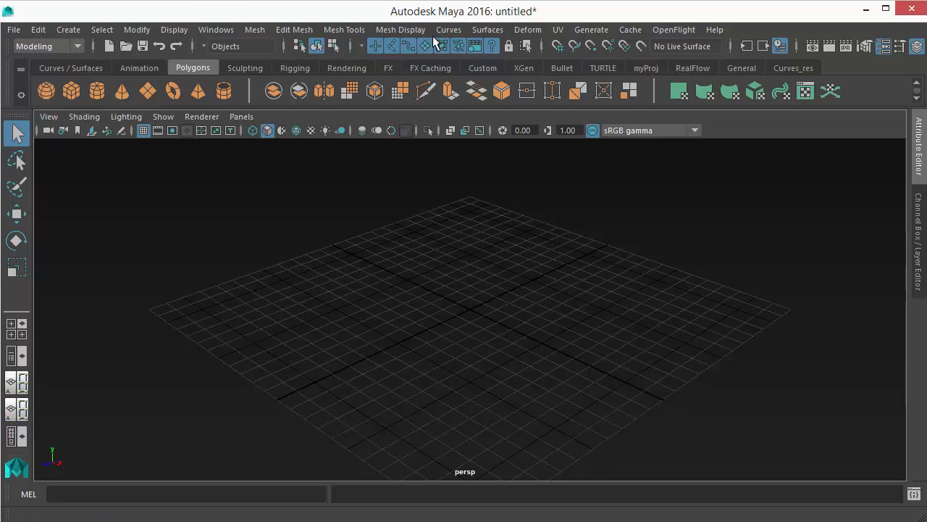
Switch the menu set to Rigging and back to Modeling.
{"action": "left_click", "coordinate": [36, 46]}
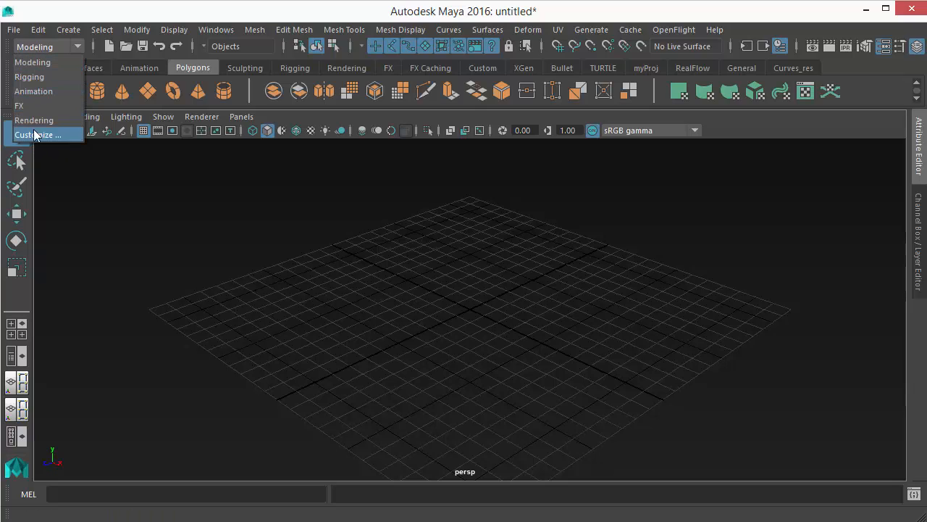
{"action": "left_click", "coordinate": [42, 77]}
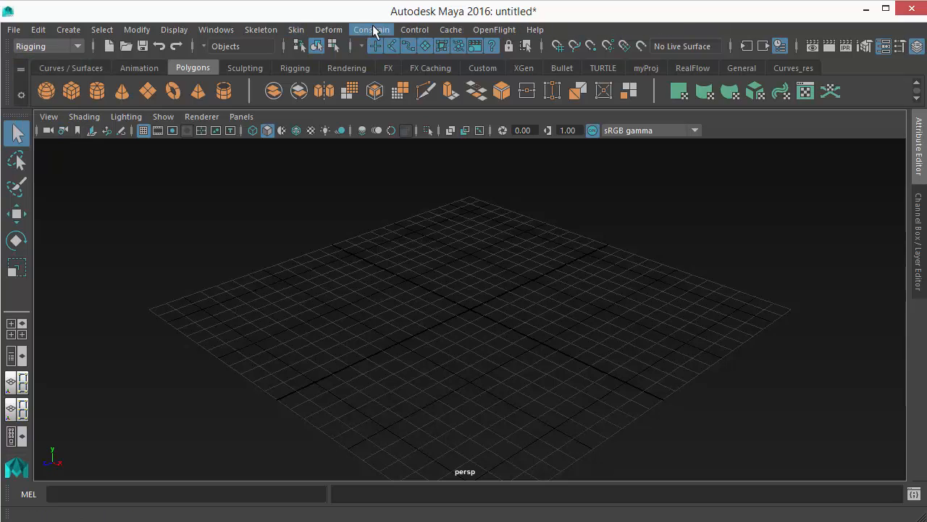
{"action": "left_click", "coordinate": [45, 47]}
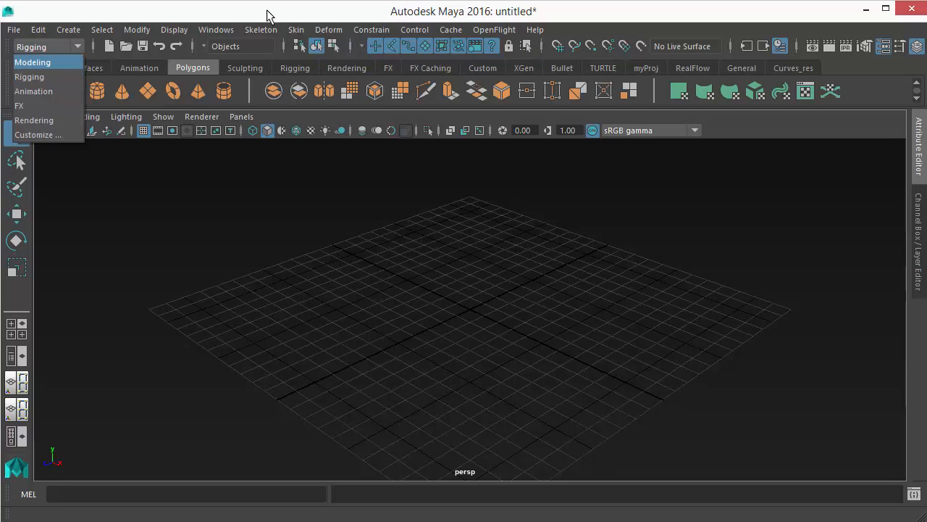
{"action": "left_click", "coordinate": [404, 14]}
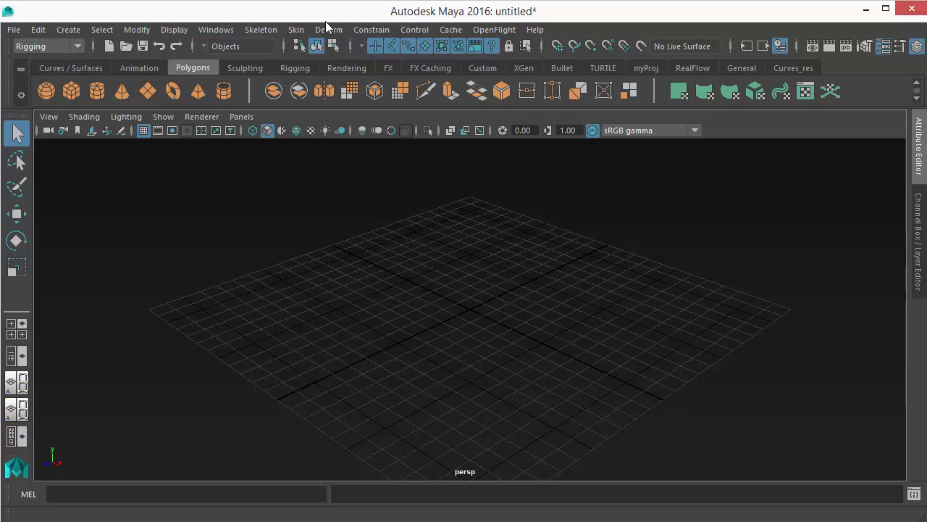
{"action": "left_click", "coordinate": [51, 48]}
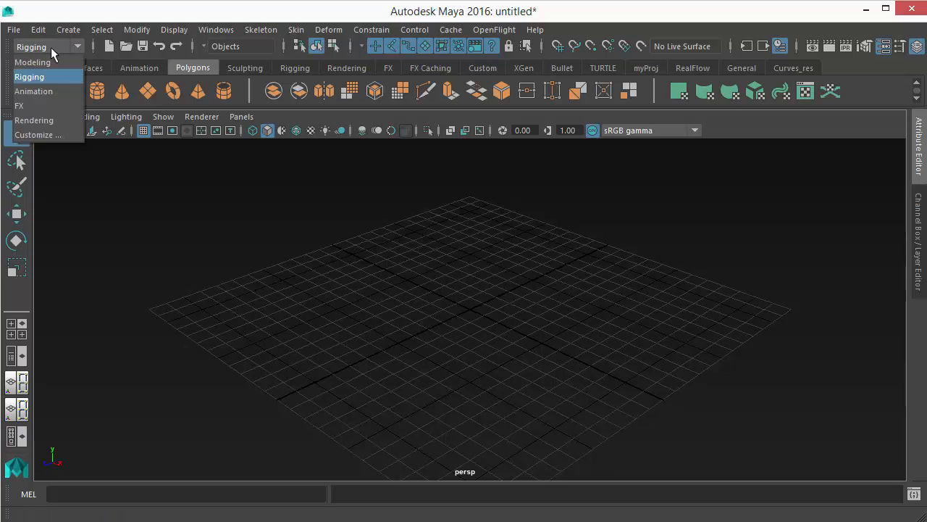
{"action": "left_click", "coordinate": [44, 61]}
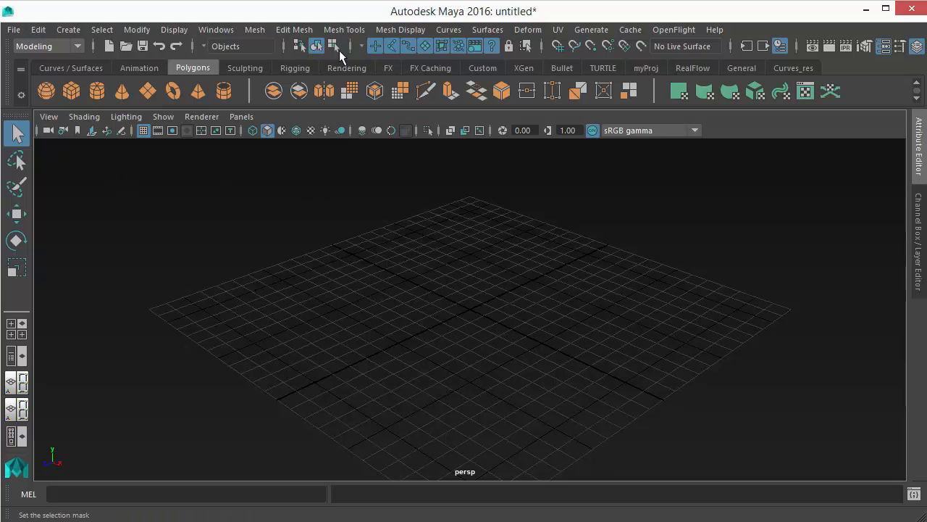
{"action": "left_click", "coordinate": [70, 52]}
{"action": "left_click", "coordinate": [32, 62]}
{"action": "left_click", "coordinate": [108, 46]}
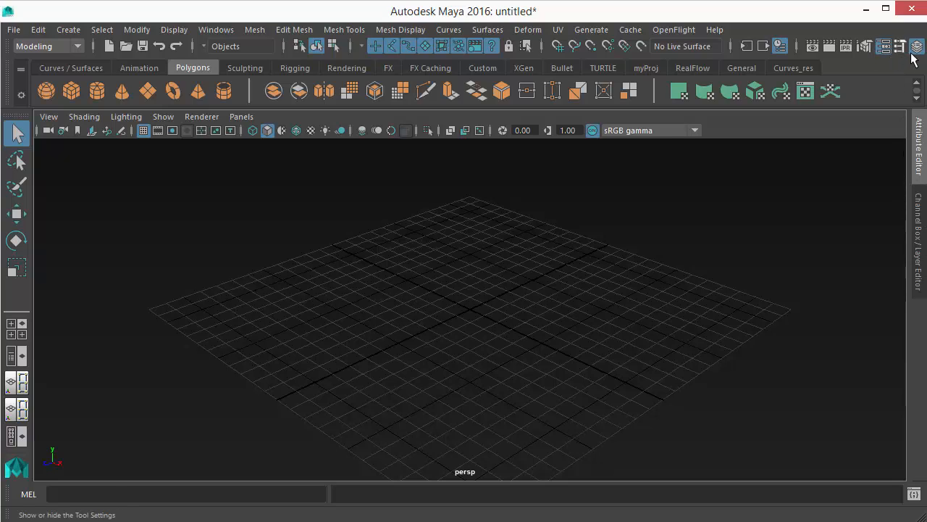
Hide the Attribute Editor, and toggle the Channel Box / Layer Editor off and back on.
{"action": "left_click", "coordinate": [885, 49]}
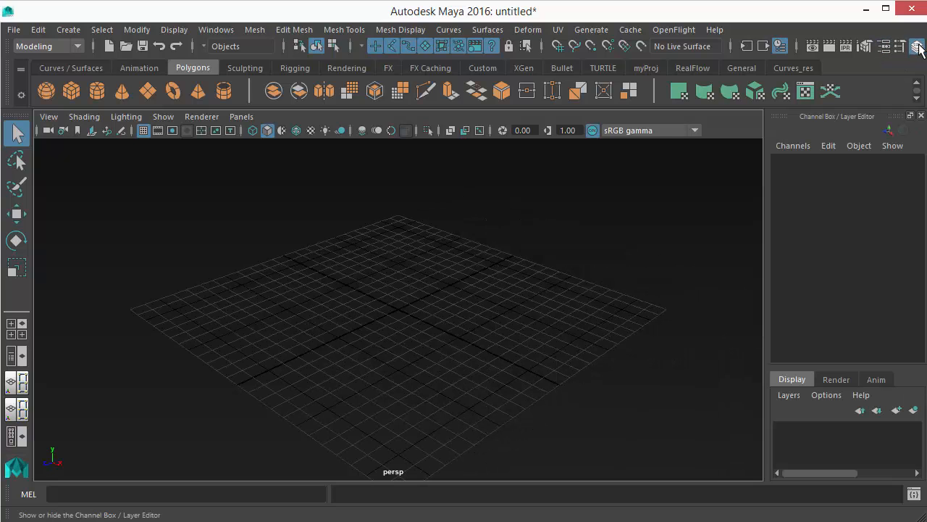
{"action": "left_click", "coordinate": [916, 48]}
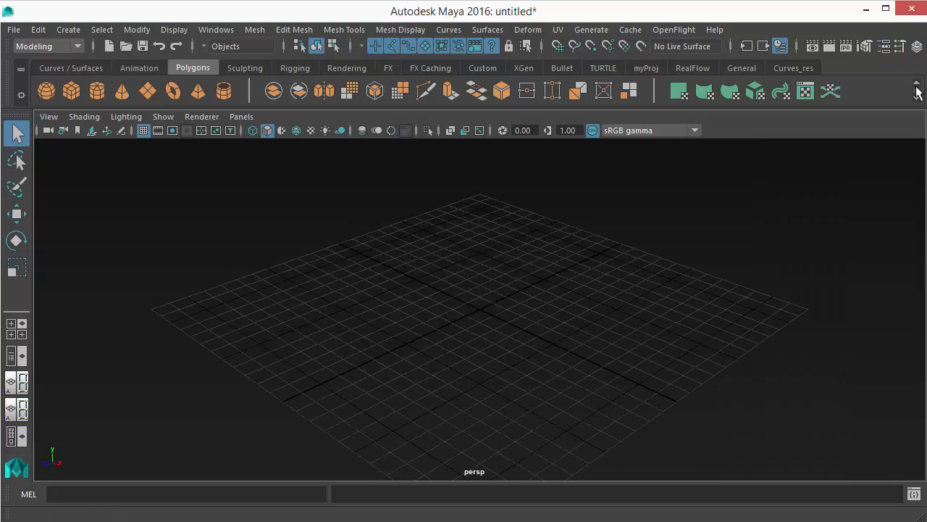
{"action": "left_click", "coordinate": [916, 48]}
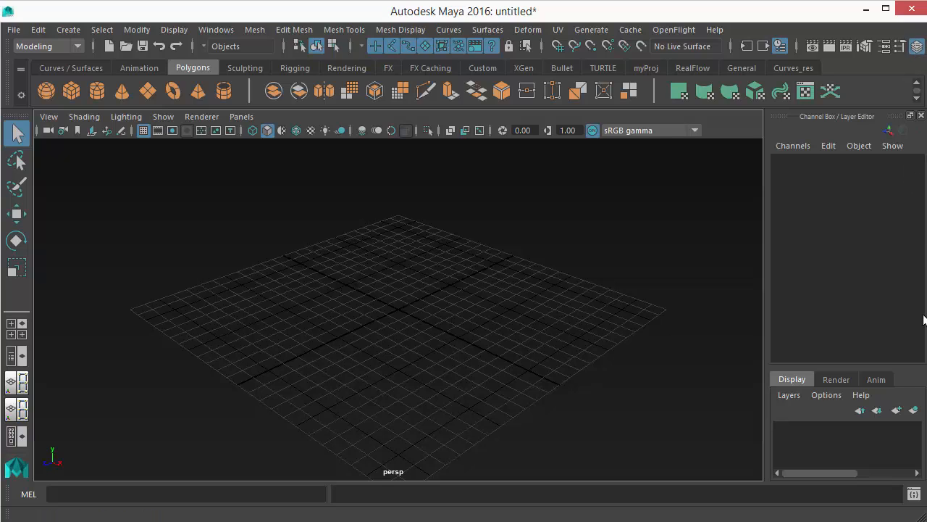
Examine the Tool Settings of the Select Tool and the Lasso Tool, closing the settings after each.
{"action": "left_click", "coordinate": [898, 48]}
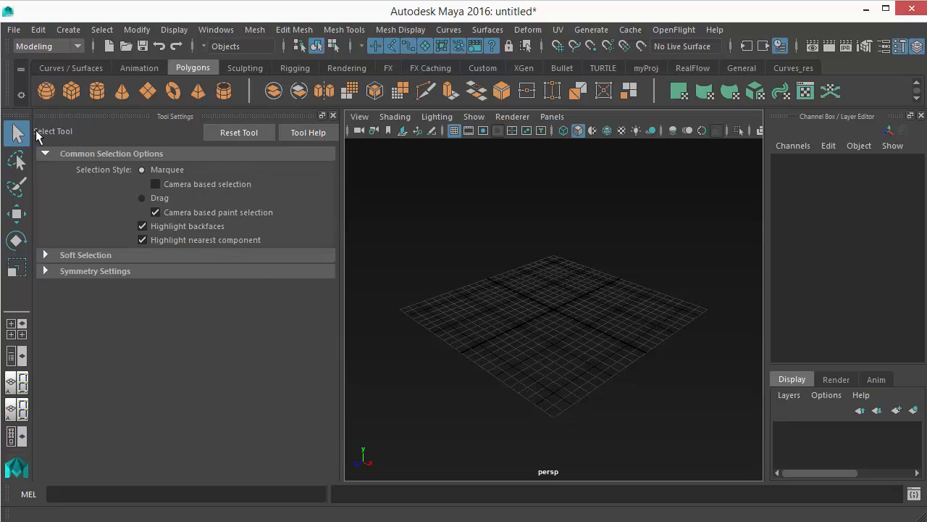
{"action": "left_click", "coordinate": [172, 186]}
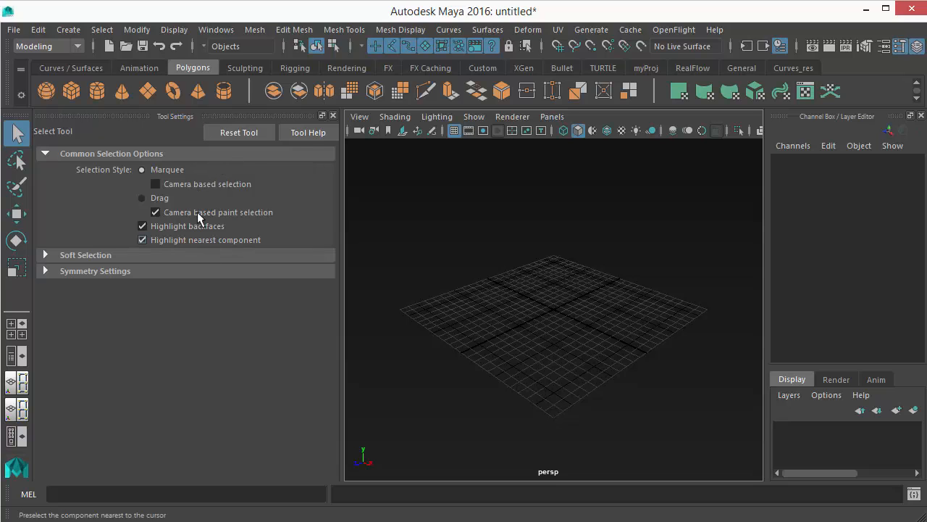
{"action": "left_click", "coordinate": [333, 116]}
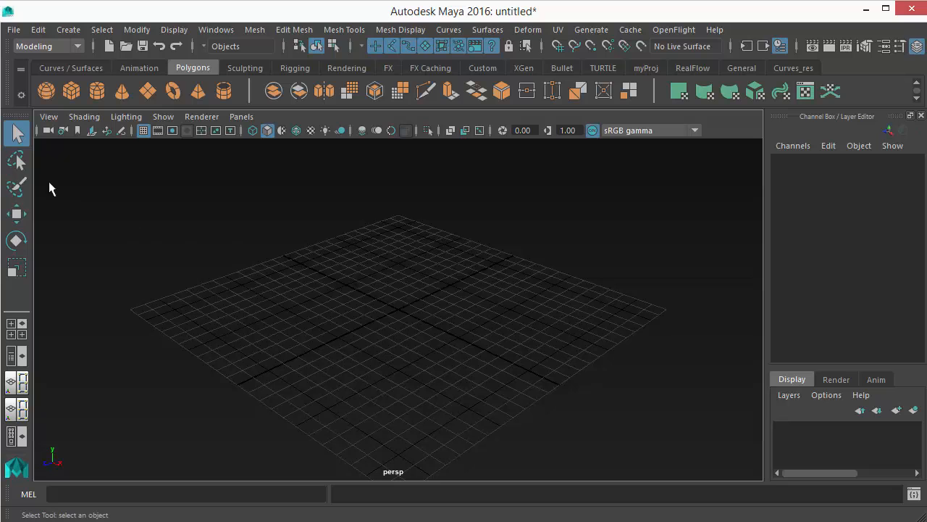
{"action": "double_click", "coordinate": [17, 162]}
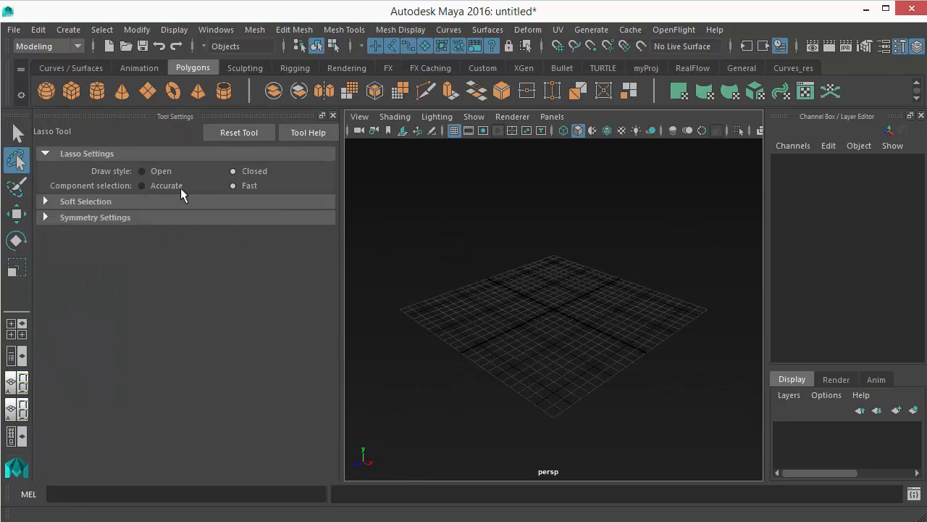
{"action": "left_click", "coordinate": [332, 115]}
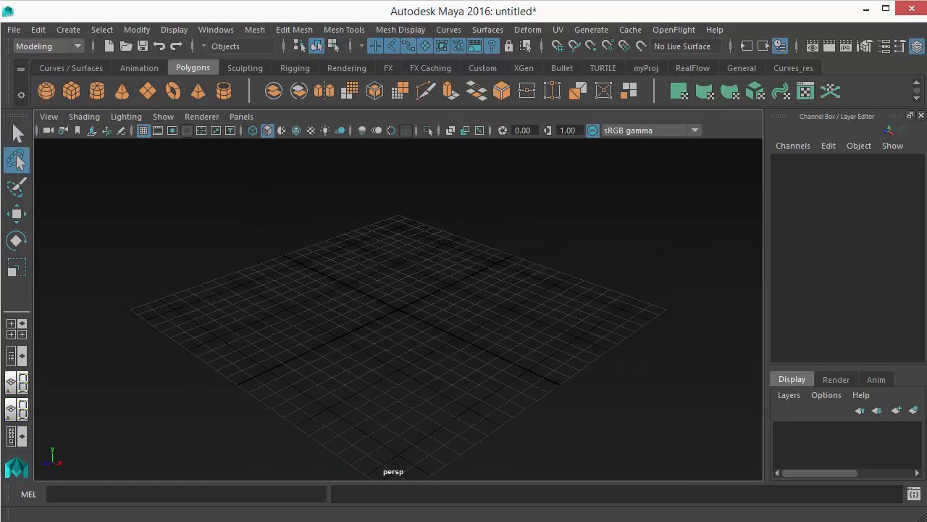
Show the Attribute Editor and the Modeling Toolkit, look through the toolkit's mesh and component tools, and hide both again.
{"action": "left_click", "coordinate": [884, 46]}
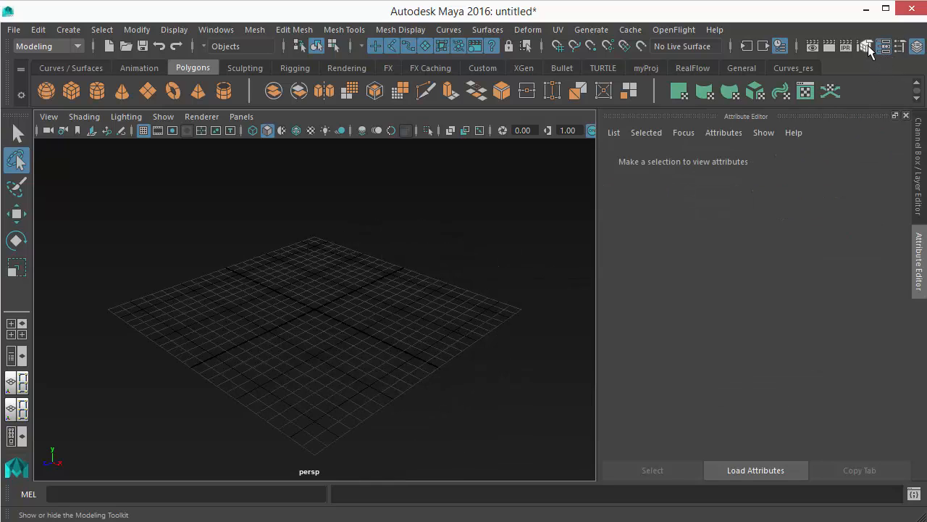
{"action": "left_click", "coordinate": [867, 46]}
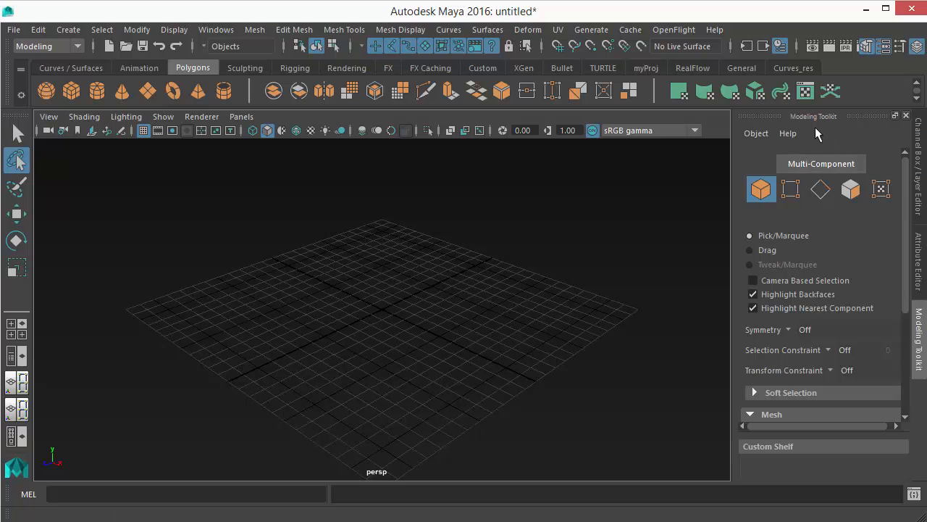
{"action": "scroll", "coordinate": [816, 138], "scroll_direction": "down", "scroll_amount": 5}
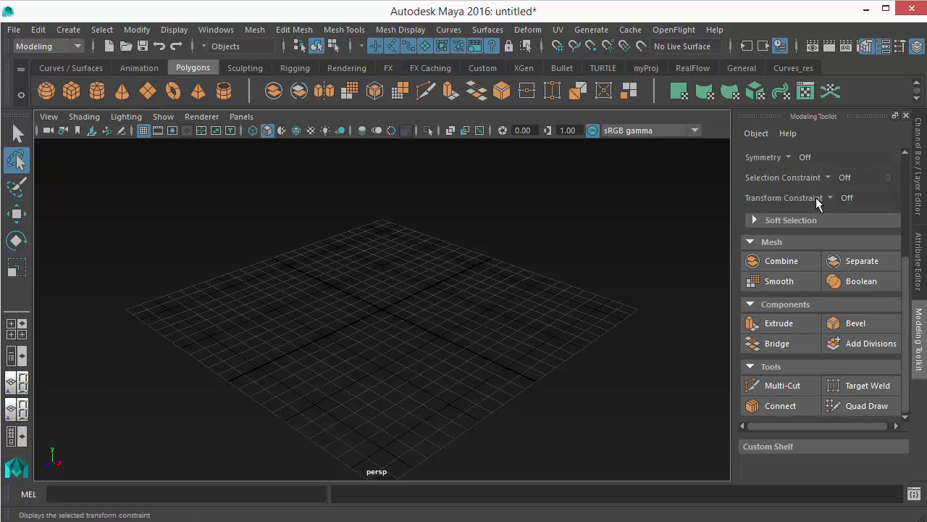
{"action": "scroll", "coordinate": [813, 206], "scroll_direction": "up", "scroll_amount": 3}
{"action": "scroll", "coordinate": [794, 253], "scroll_direction": "down", "scroll_amount": 3}
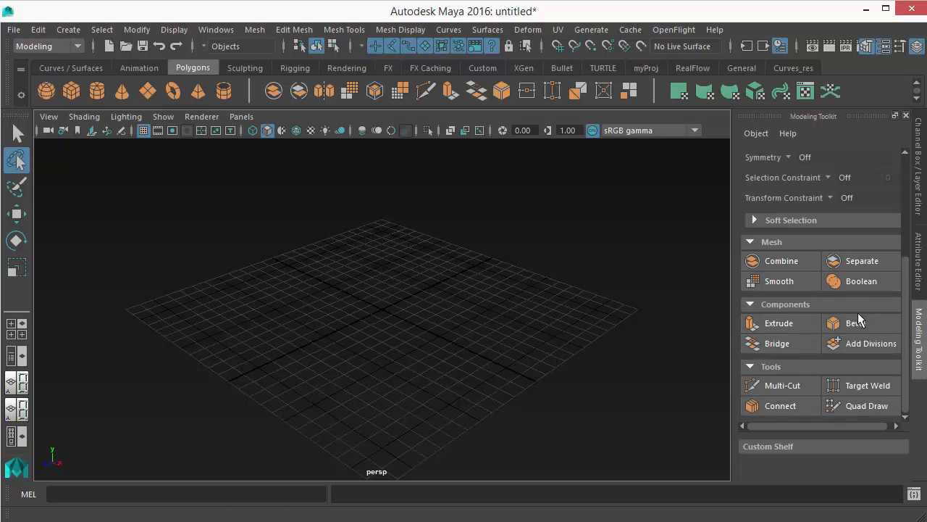
{"action": "left_click", "coordinate": [896, 46]}
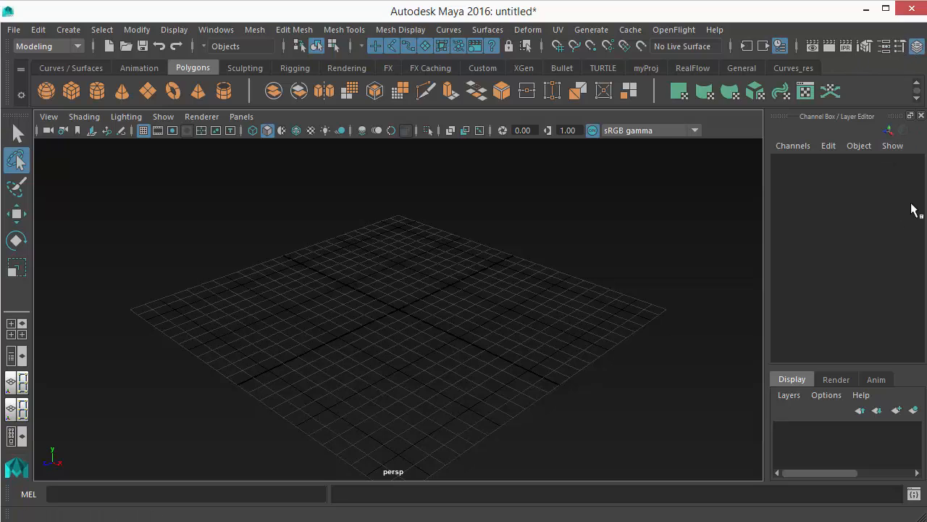
{"action": "left_click", "coordinate": [424, 46]}
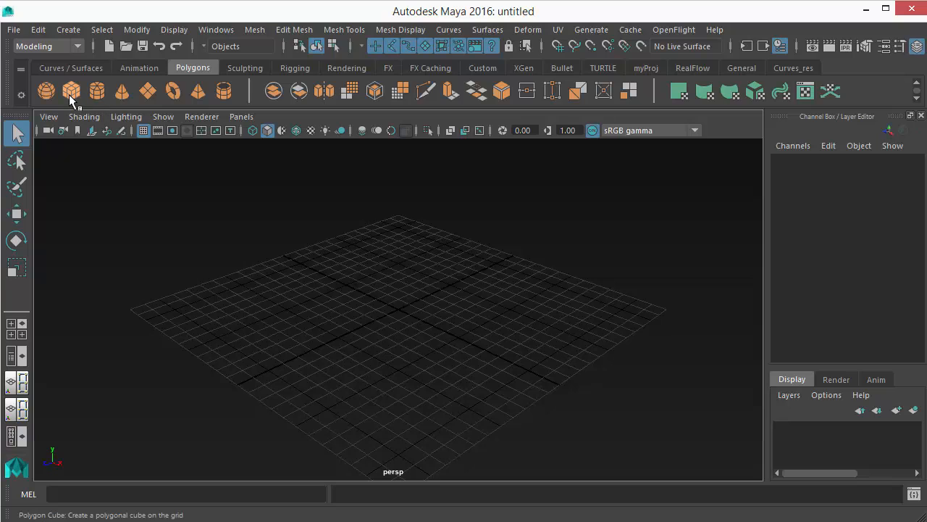
Look through the Edit Mesh commands, and switch the shelf to Animation and back to Polygons.
{"action": "left_click", "coordinate": [294, 30]}
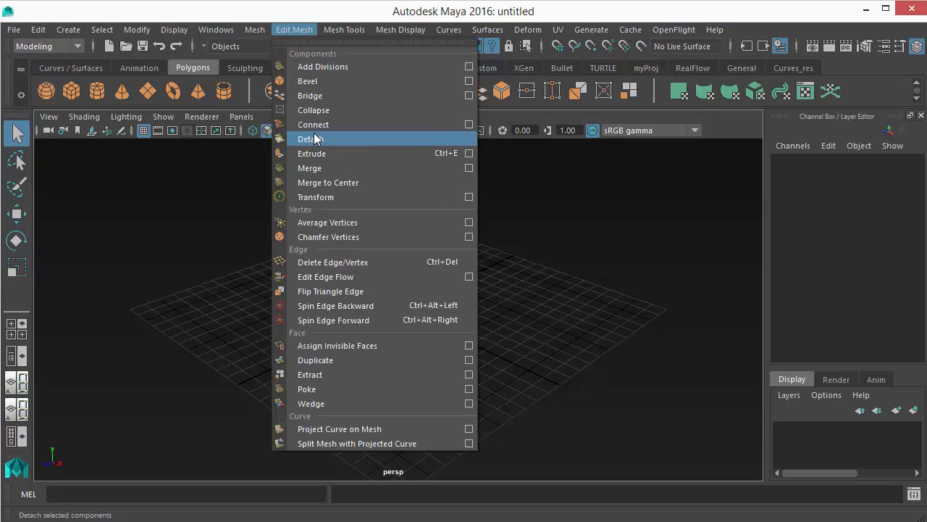
{"action": "left_click", "coordinate": [614, 227]}
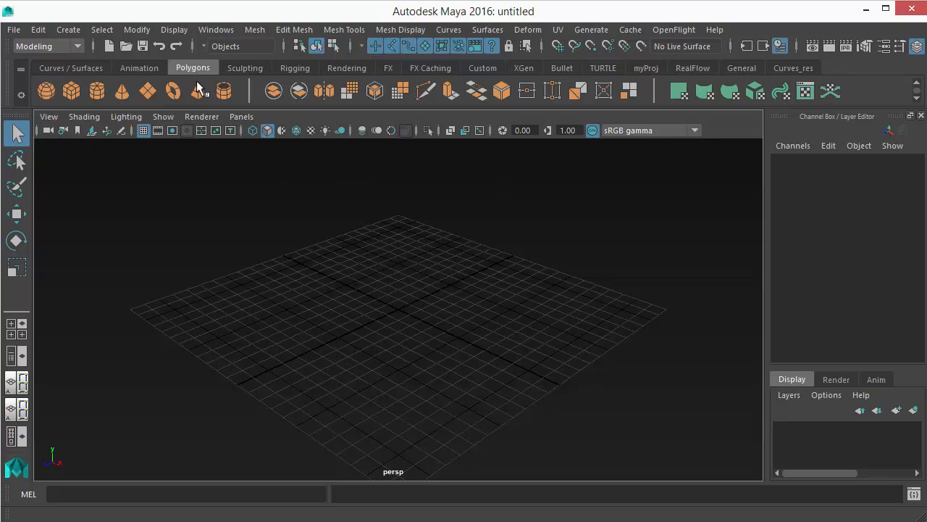
{"action": "left_click", "coordinate": [135, 67]}
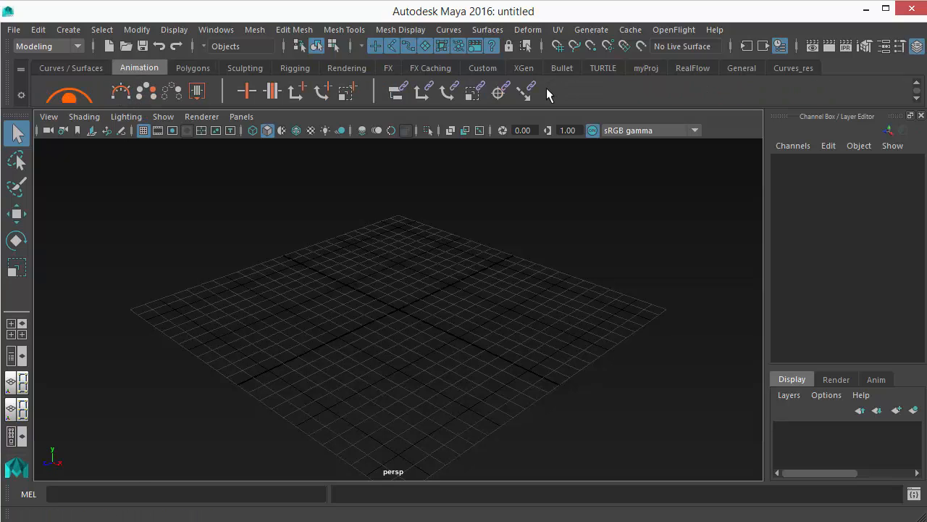
{"action": "left_click", "coordinate": [194, 67]}
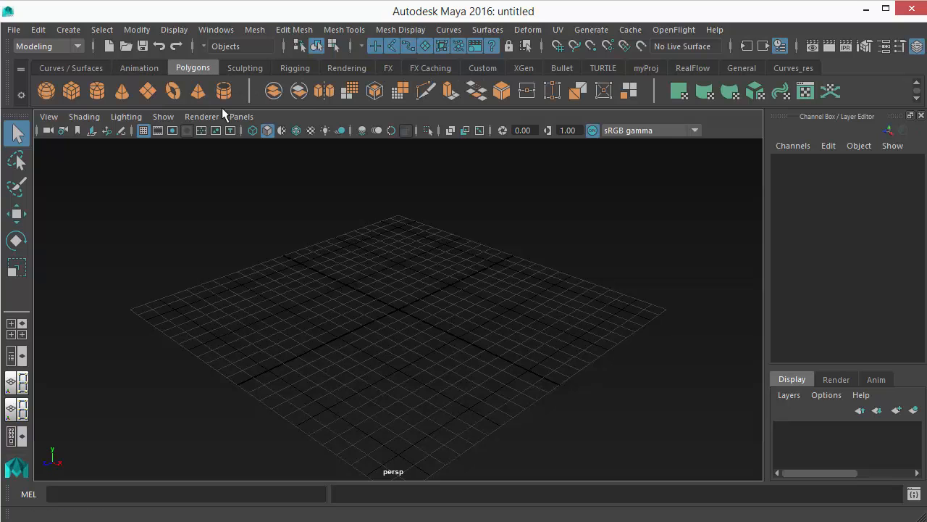
Add the Bevel command from the Edit Mesh commands to the Polygons shelf as a shortcut.
{"action": "left_click", "coordinate": [254, 30]}
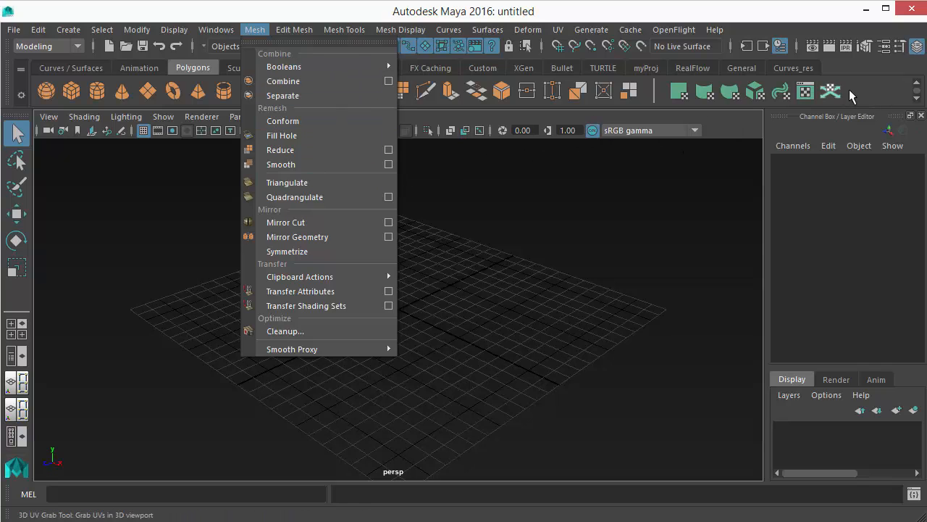
{"action": "left_click", "coordinate": [850, 130]}
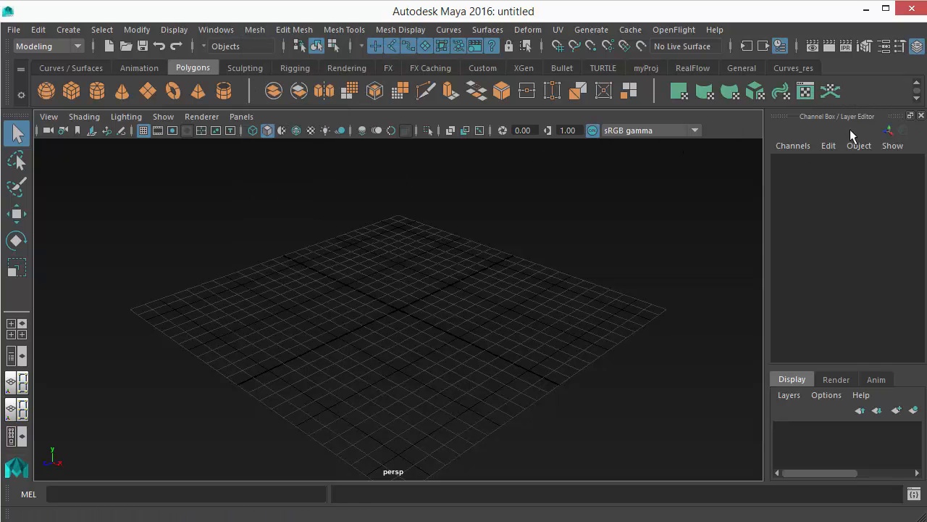
{"action": "left_click", "coordinate": [300, 30]}
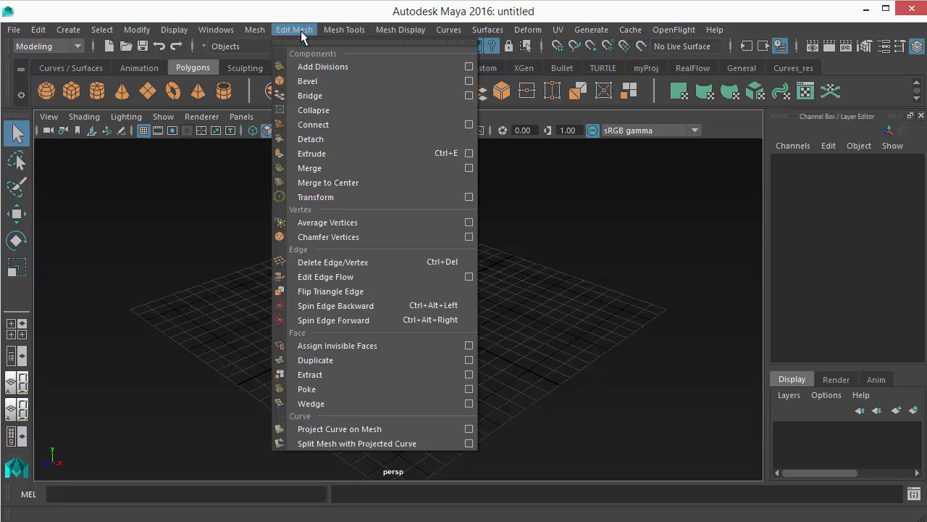
{"action": "left_click", "coordinate": [290, 33]}
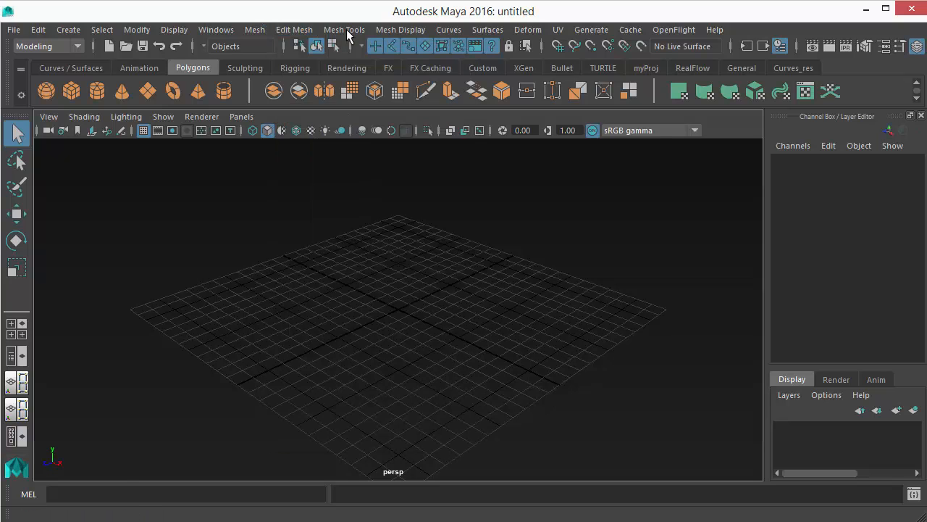
{"action": "left_click", "coordinate": [293, 35]}
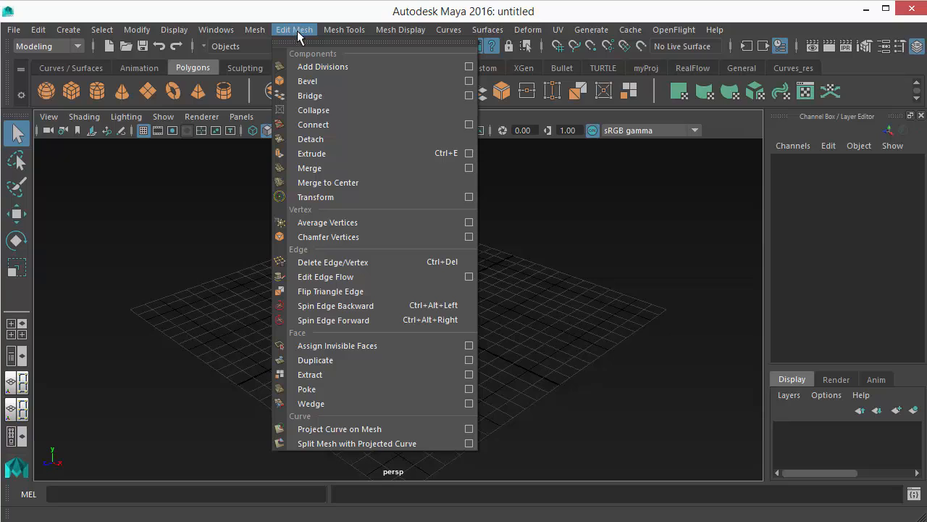
{"action": "left_click", "coordinate": [311, 86], "text": "ctrl+shift"}
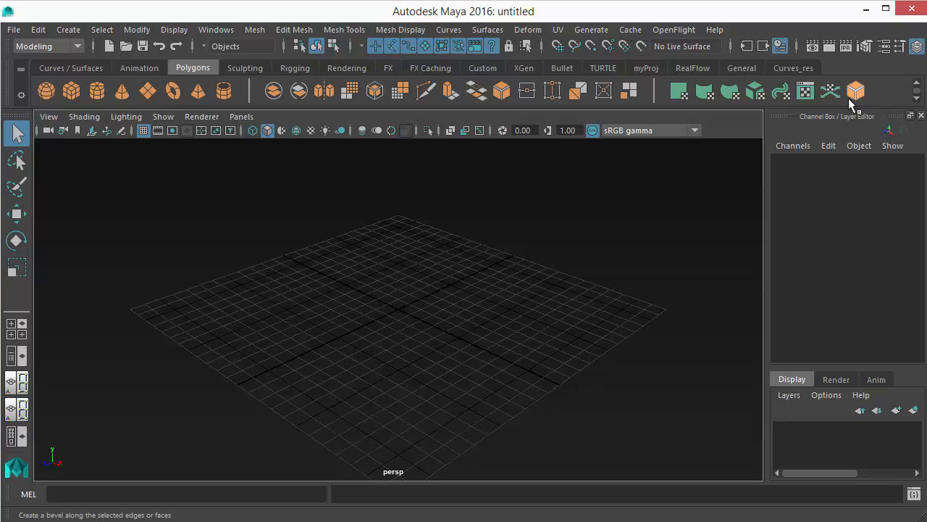
View the Sculpting shelf and return to the Polygons shelf.
{"action": "left_click", "coordinate": [283, 34]}
{"action": "left_click", "coordinate": [203, 127]}
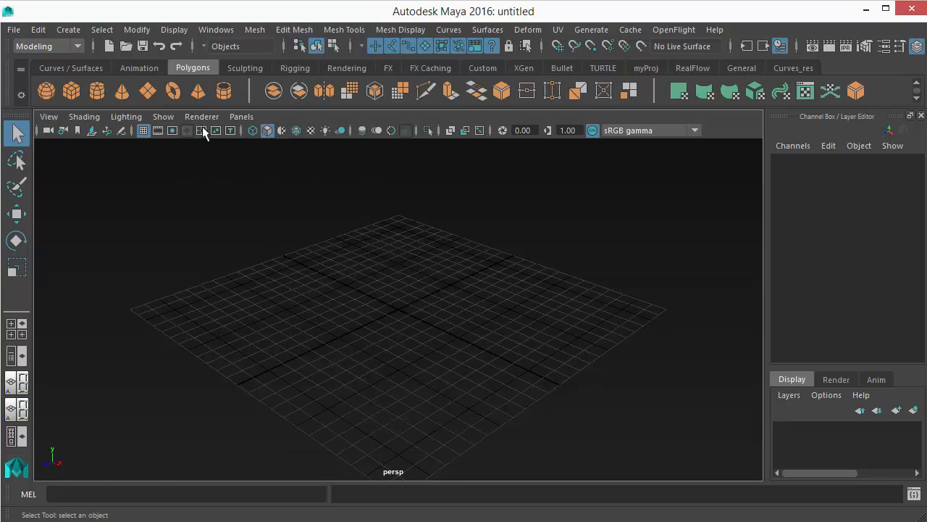
{"action": "left_click", "coordinate": [230, 68]}
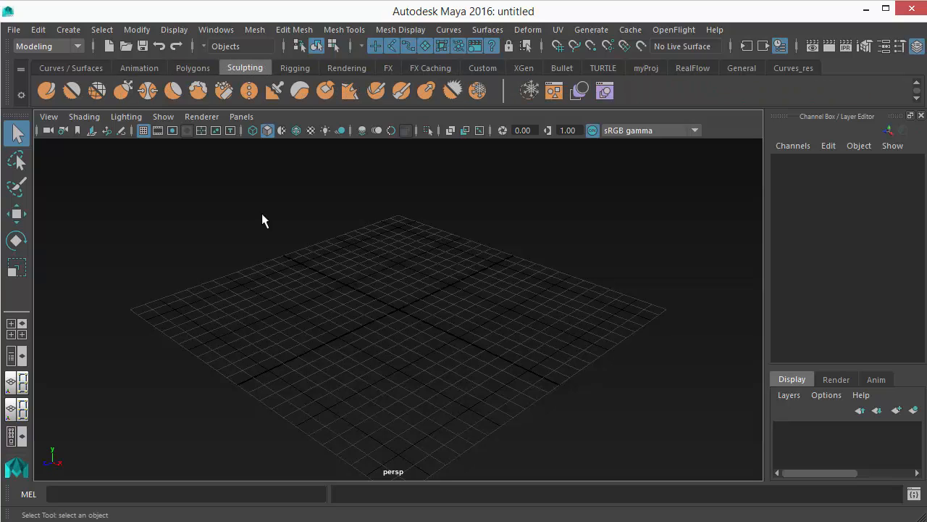
{"action": "left_click", "coordinate": [196, 67]}
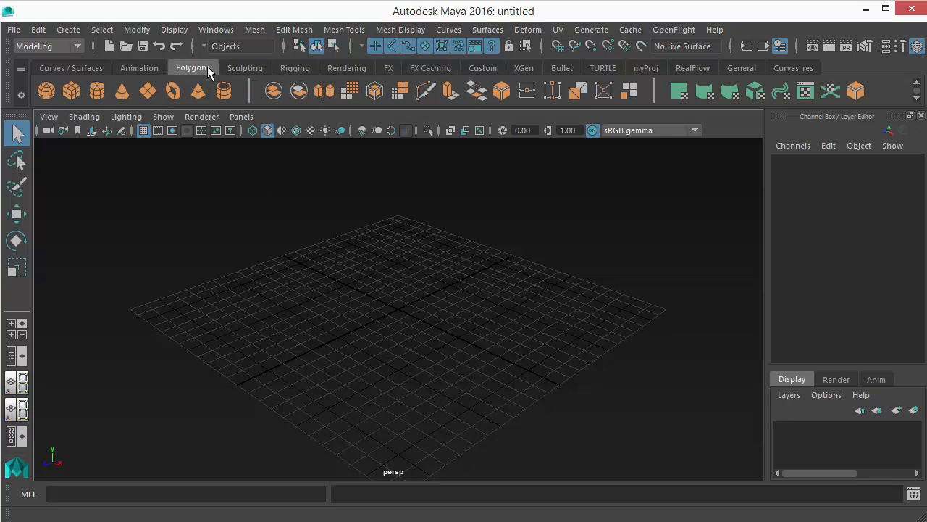
Create a new shelf named modeling.
{"action": "left_click", "coordinate": [21, 97]}
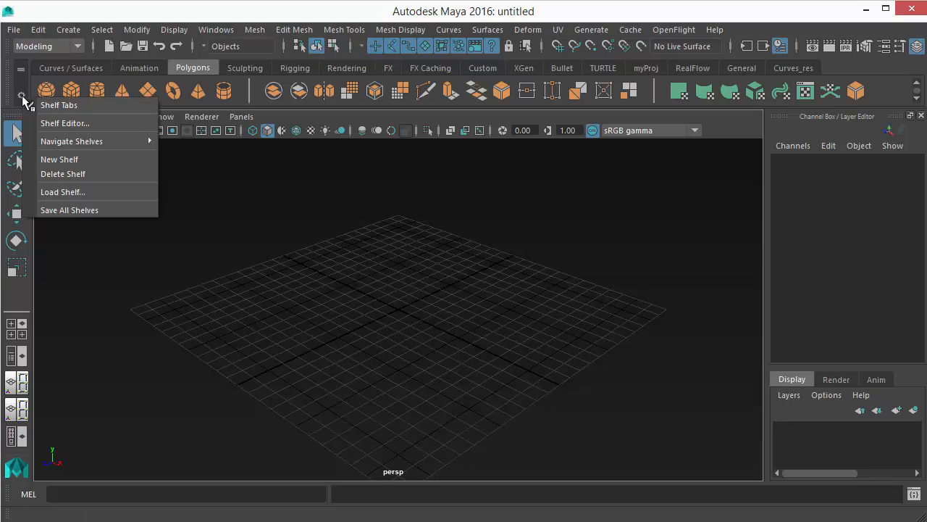
{"action": "left_click", "coordinate": [68, 163]}
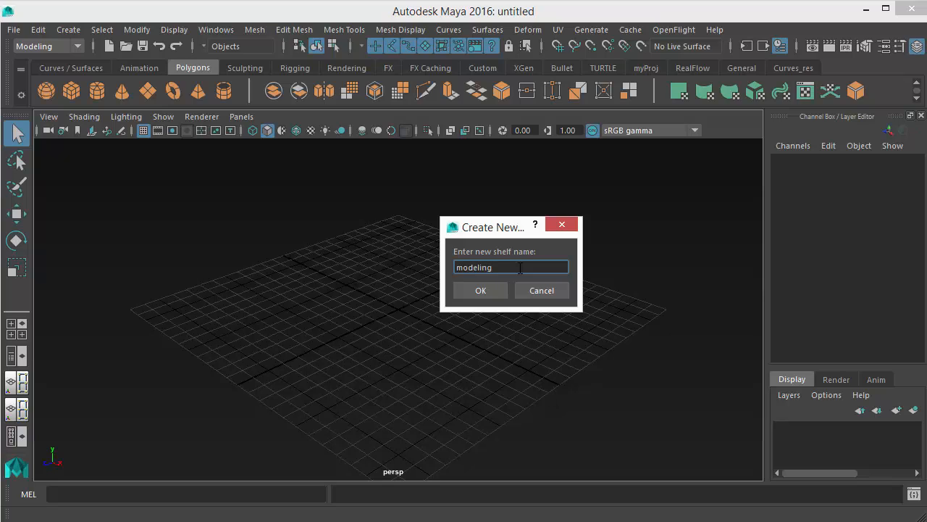
{"action": "key", "text": "Return"}
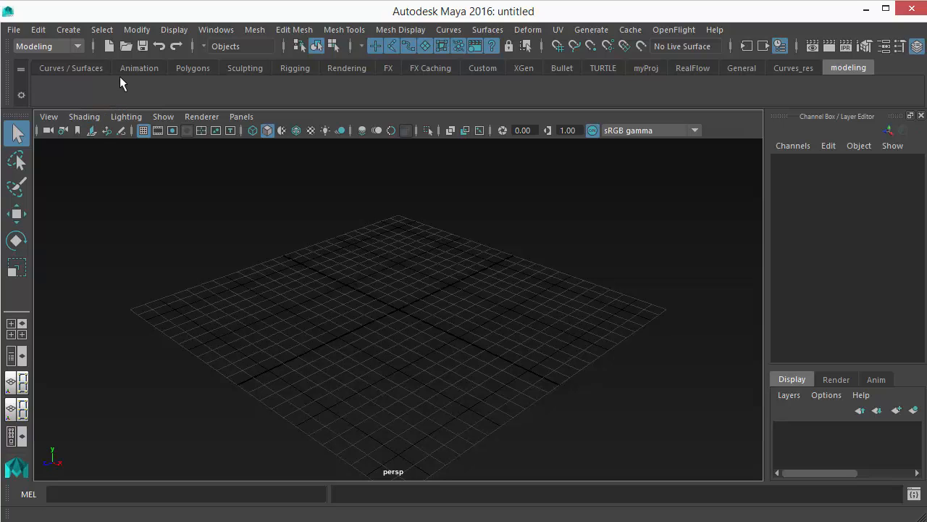
Add the Center Pivot and Freeze Transformations commands to the modeling shelf.
{"action": "left_click", "coordinate": [140, 32]}
{"action": "left_click", "coordinate": [161, 123], "text": "ctrl+shift"}
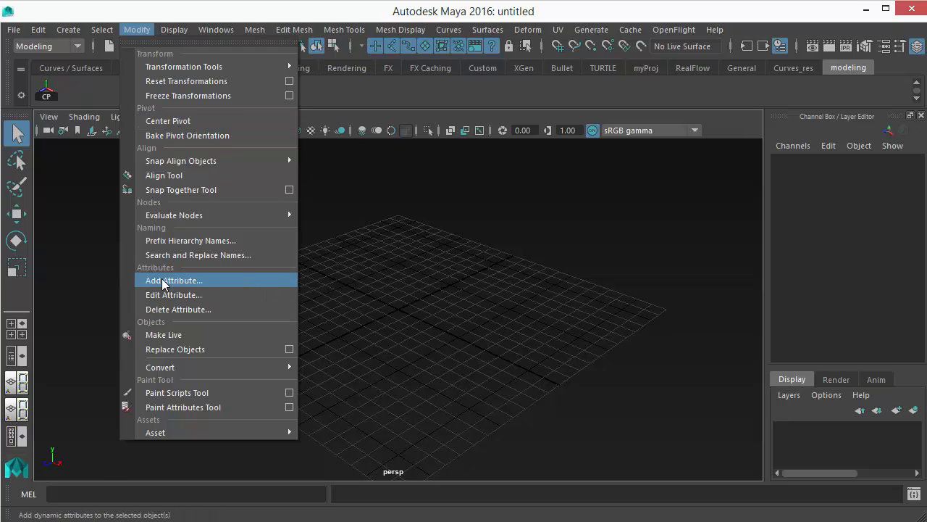
{"action": "left_click", "coordinate": [188, 96], "text": "ctrl+shift"}
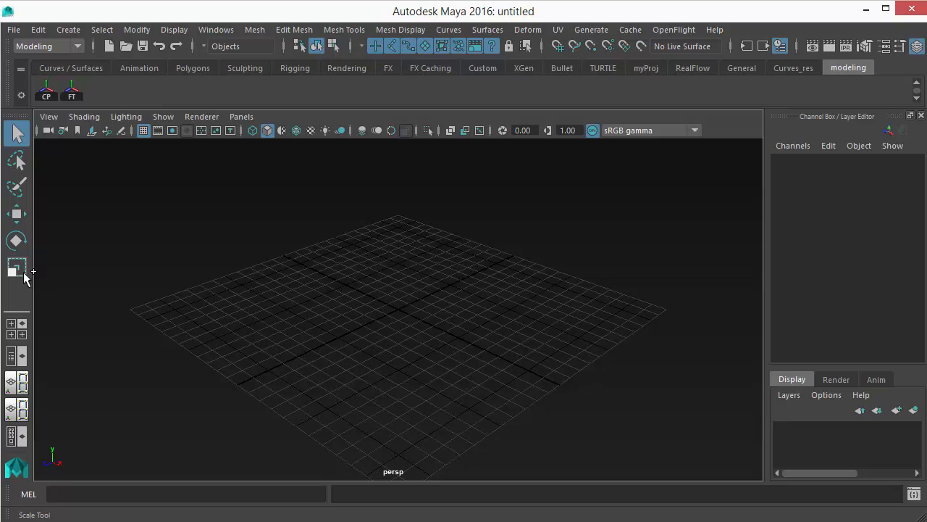
Activate the Lasso, Select, Paint Selection, Move, Rotate and Scale tools in turn, ending with the Scale Tool.
{"action": "left_click", "coordinate": [17, 161]}
{"action": "left_click", "coordinate": [20, 134]}
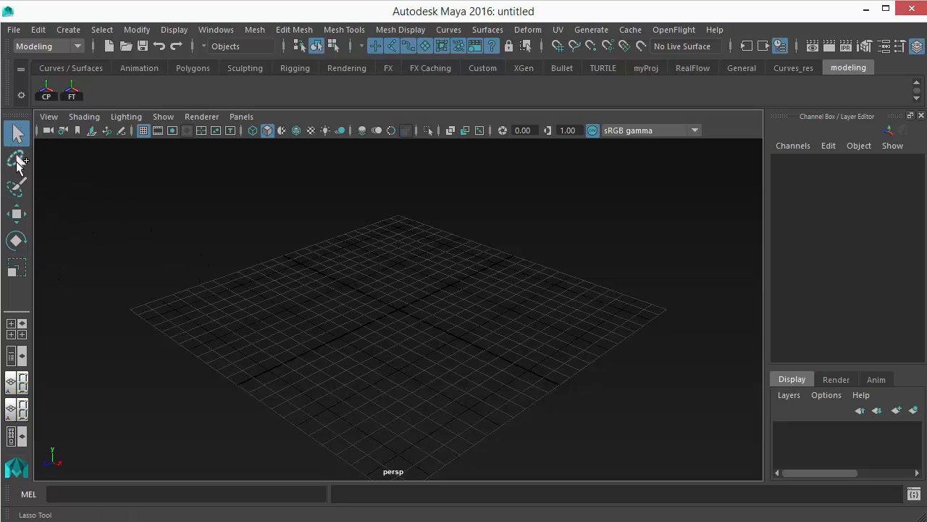
{"action": "left_click", "coordinate": [17, 161]}
{"action": "left_click", "coordinate": [17, 186]}
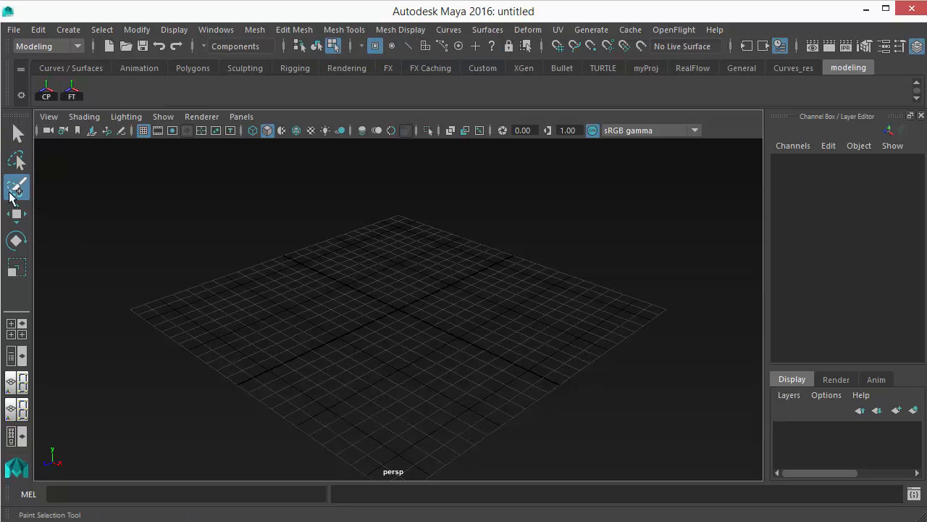
{"action": "left_click", "coordinate": [17, 213]}
{"action": "left_click", "coordinate": [17, 240]}
{"action": "left_click", "coordinate": [21, 273]}
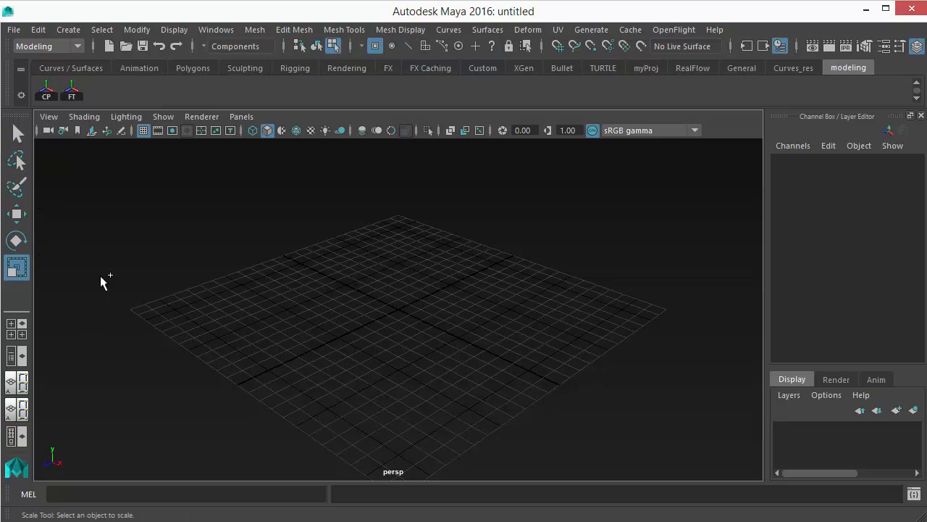
Activate the Lasso Tool, try the Open draw style and Accurate component selection, reset the tool and close its settings.
{"action": "left_click", "coordinate": [16, 161]}
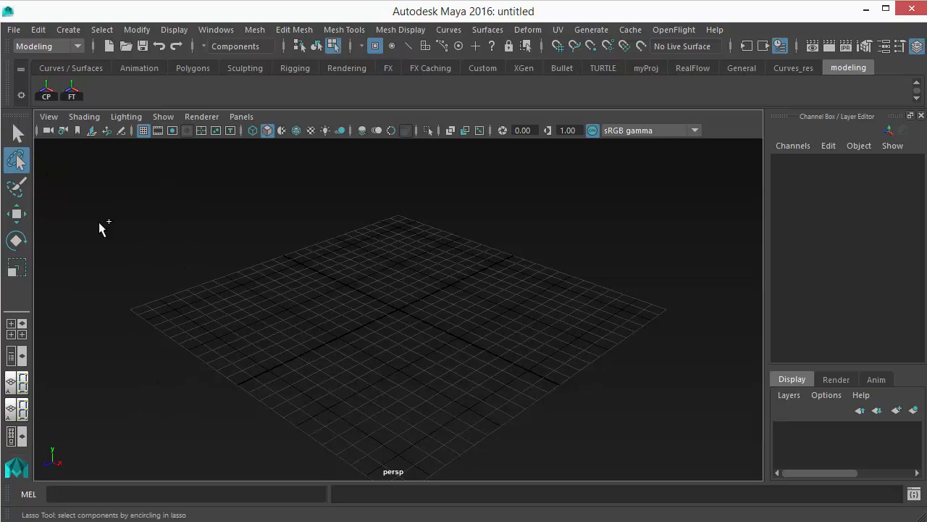
{"action": "double_click", "coordinate": [17, 161]}
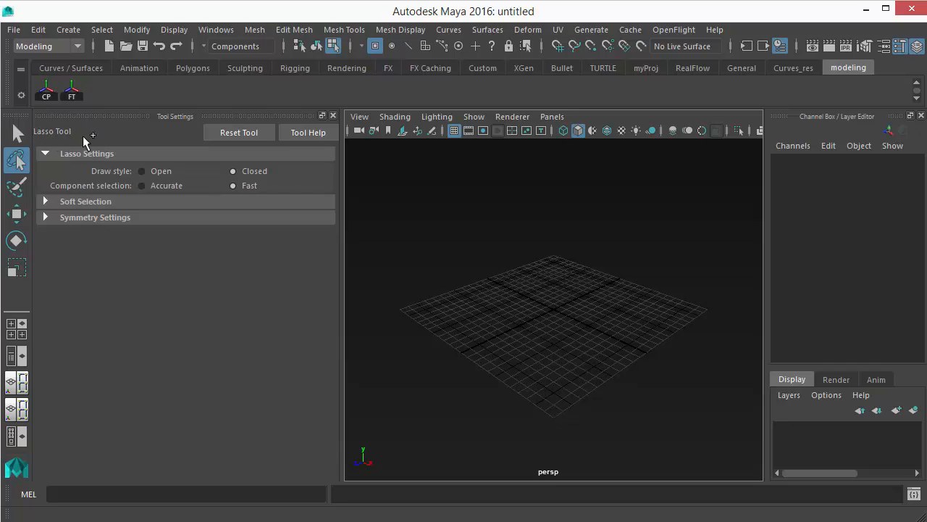
{"action": "left_click", "coordinate": [158, 173]}
{"action": "left_click", "coordinate": [157, 187]}
{"action": "left_click", "coordinate": [239, 135]}
{"action": "left_click", "coordinate": [332, 115]}
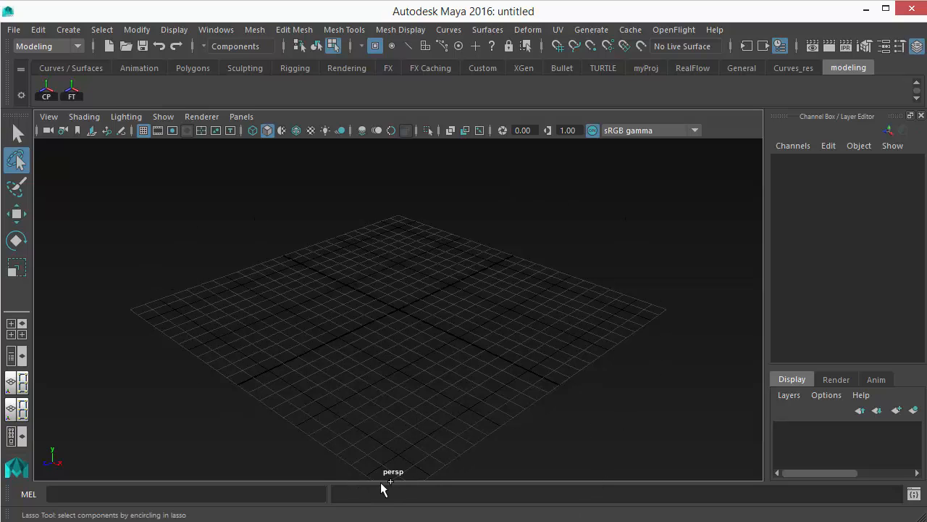
Switch the panel layout to Persp/UV Editor and on to the four-view layout, and look through the other available layouts.
{"action": "left_click", "coordinate": [15, 384]}
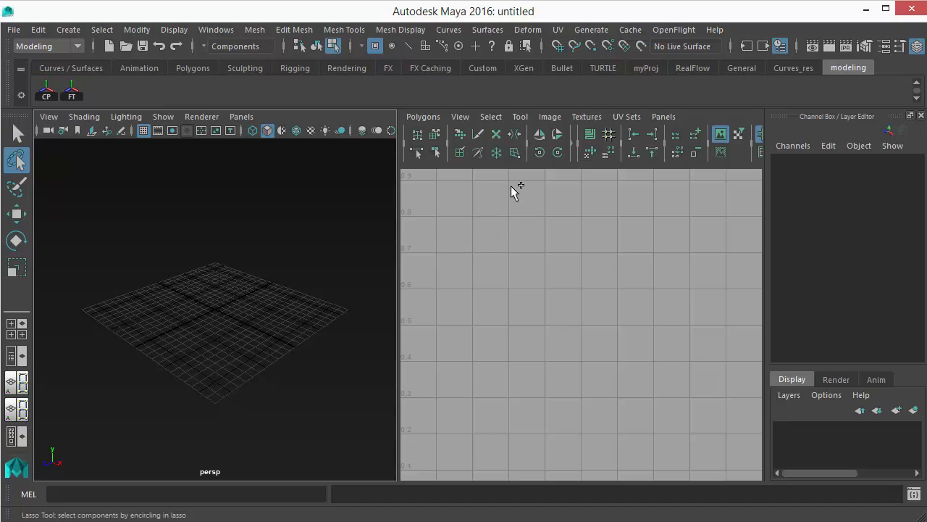
{"action": "left_click", "coordinate": [11, 324]}
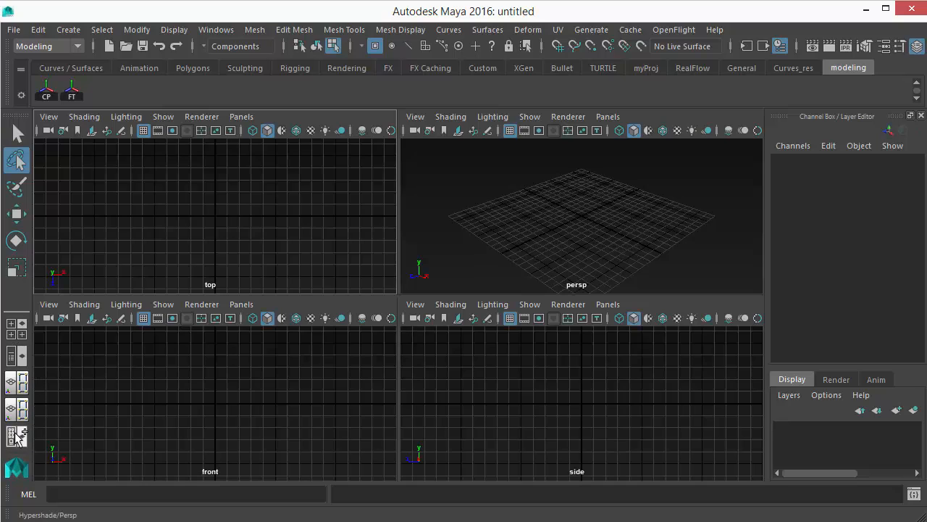
{"action": "right_click", "coordinate": [19, 389]}
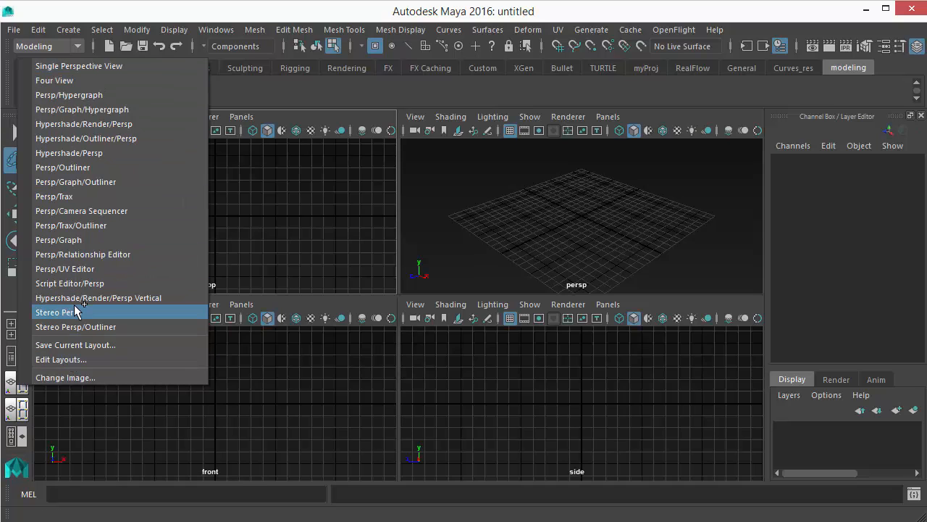
{"action": "left_click", "coordinate": [393, 392]}
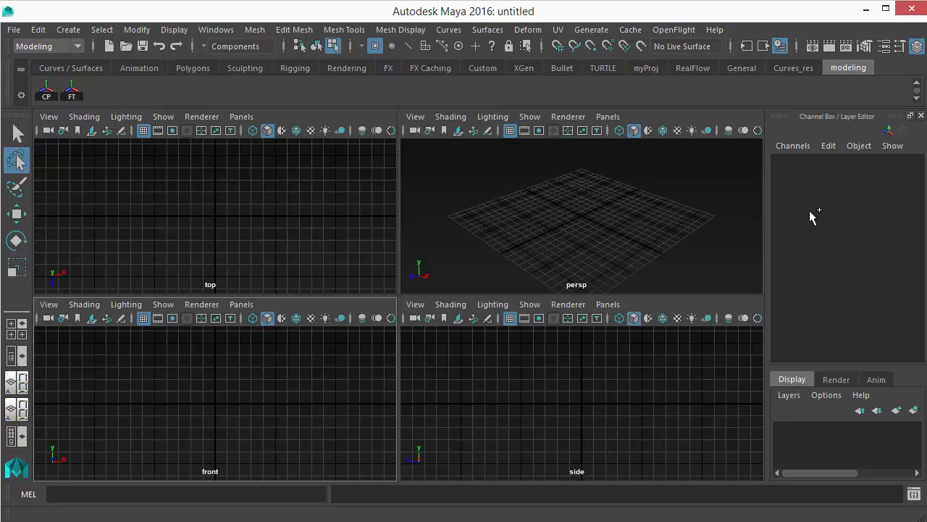
Create a polygon cube from the Polygons shelf and go over its Translate, Rotate, Scale and Visibility channels.
{"action": "left_click", "coordinate": [192, 68]}
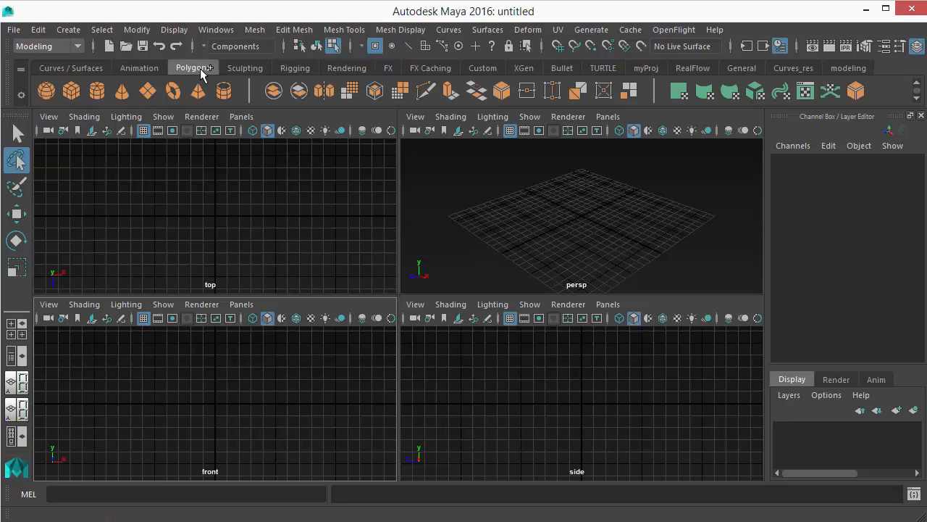
{"action": "left_click", "coordinate": [71, 91]}
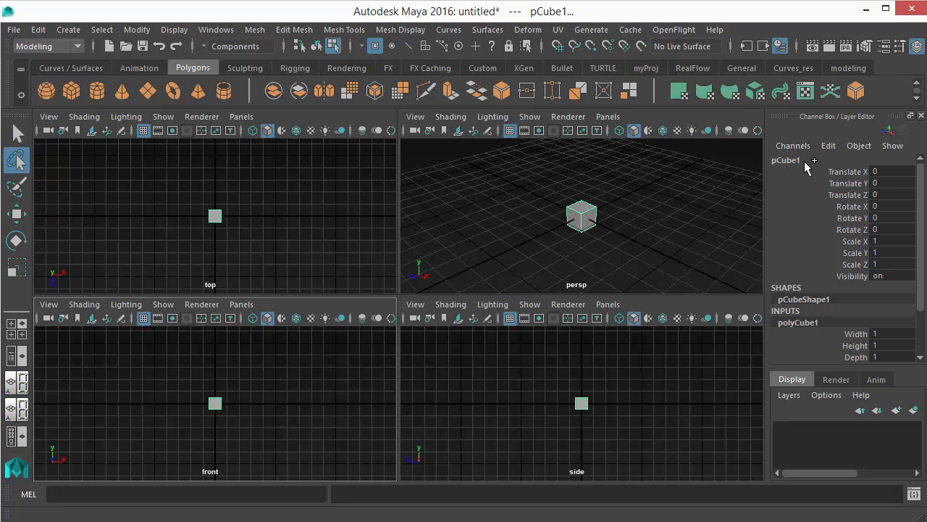
{"action": "left_click", "coordinate": [804, 161]}
{"action": "left_click_drag", "start_coordinate": [849, 172], "coordinate": [850, 266]}
{"action": "left_click_drag", "start_coordinate": [856, 171], "coordinate": [857, 229]}
{"action": "left_click_drag", "start_coordinate": [886, 174], "coordinate": [888, 230]}
{"action": "left_click_drag", "start_coordinate": [856, 183], "coordinate": [890, 264]}
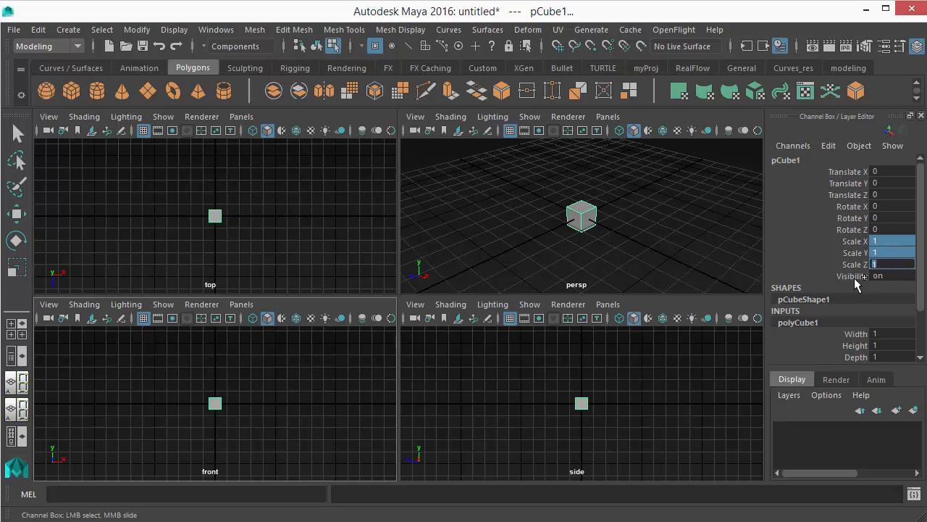
{"action": "left_click", "coordinate": [881, 275]}
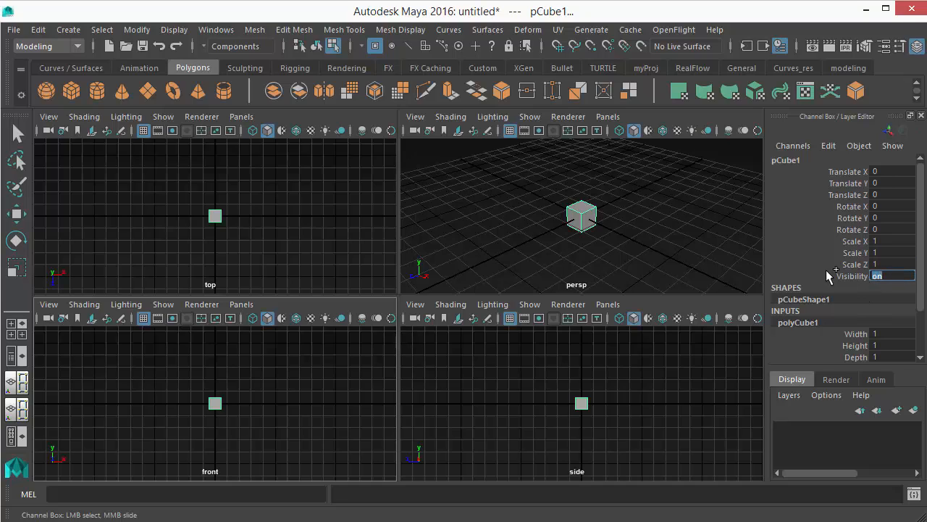
Set the cube's Translate X to 2, show its move manipulator, and select its Rotate X and Rotate Z values.
{"action": "left_click", "coordinate": [877, 172]}
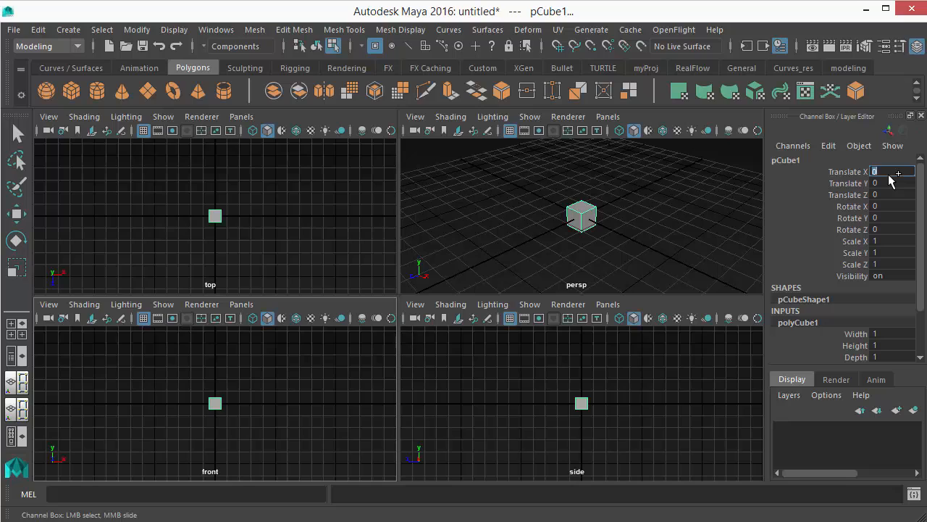
{"action": "key", "text": "Return"}
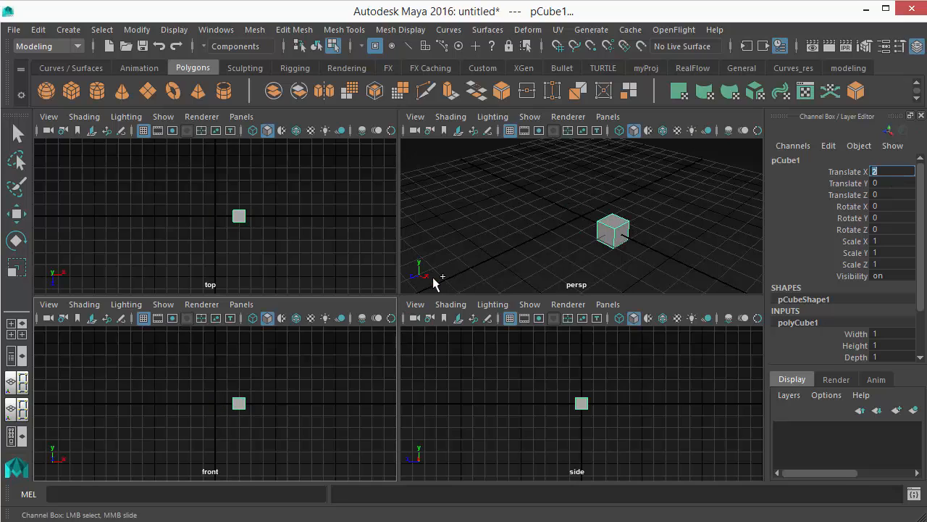
{"action": "left_click", "coordinate": [867, 174]}
{"action": "left_click", "coordinate": [882, 174]}
{"action": "left_click", "coordinate": [884, 205]}
{"action": "left_click", "coordinate": [889, 228]}
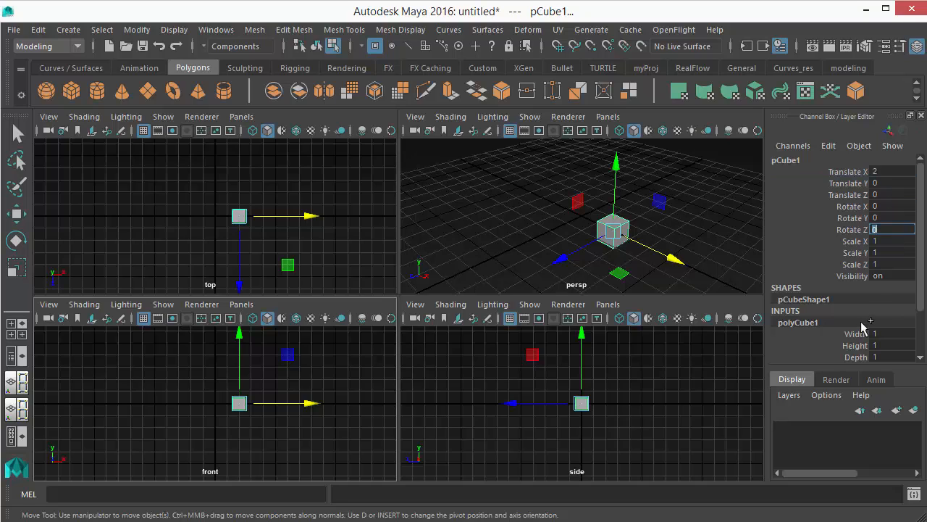
Set the cube's Scale X to 2, and apply a value of 2 to Scale X, Y and Z together.
{"action": "left_click_drag", "start_coordinate": [877, 174], "coordinate": [880, 339]}
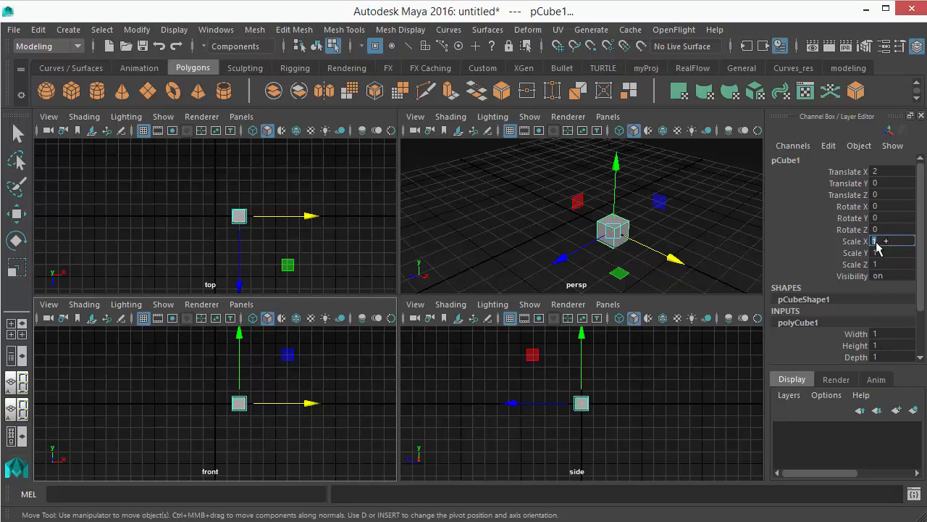
{"action": "type", "text": "2"}
{"action": "key", "text": "Return"}
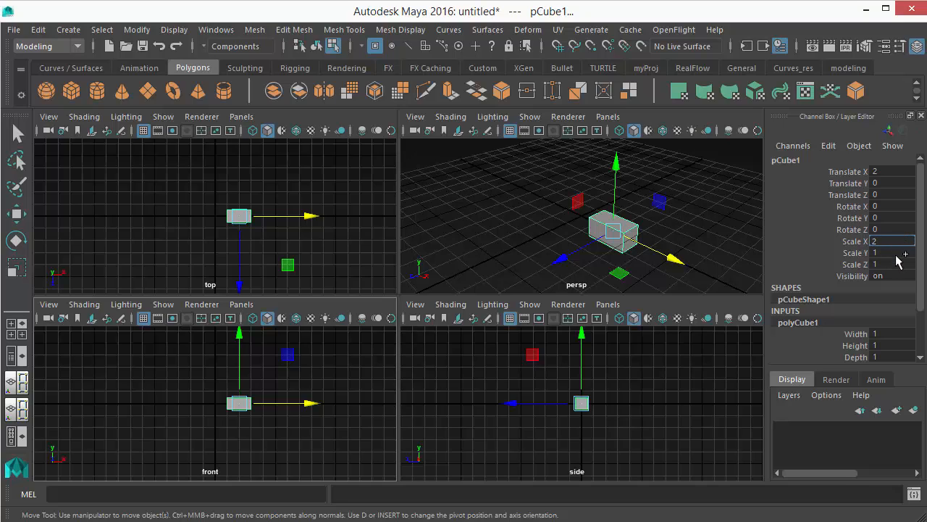
{"action": "left_click", "coordinate": [898, 263]}
{"action": "left_click", "coordinate": [885, 217]}
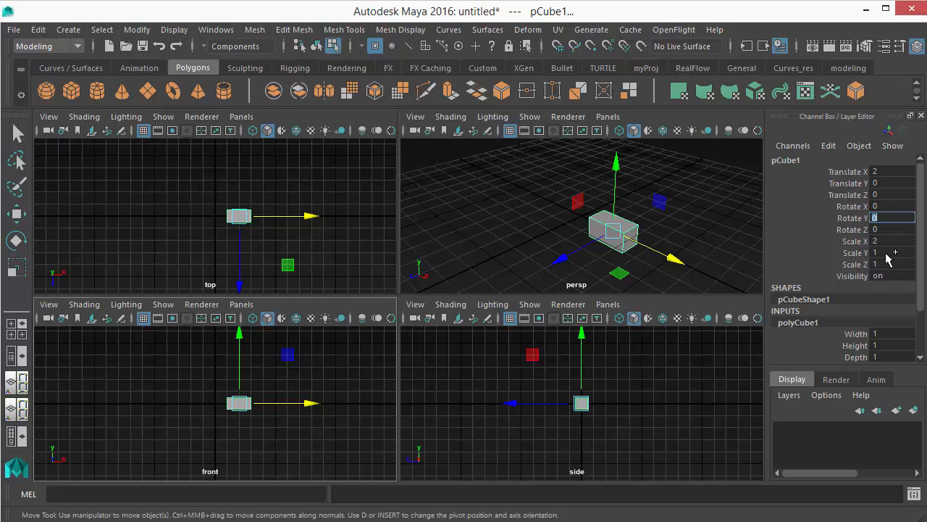
{"action": "left_click", "coordinate": [891, 241]}
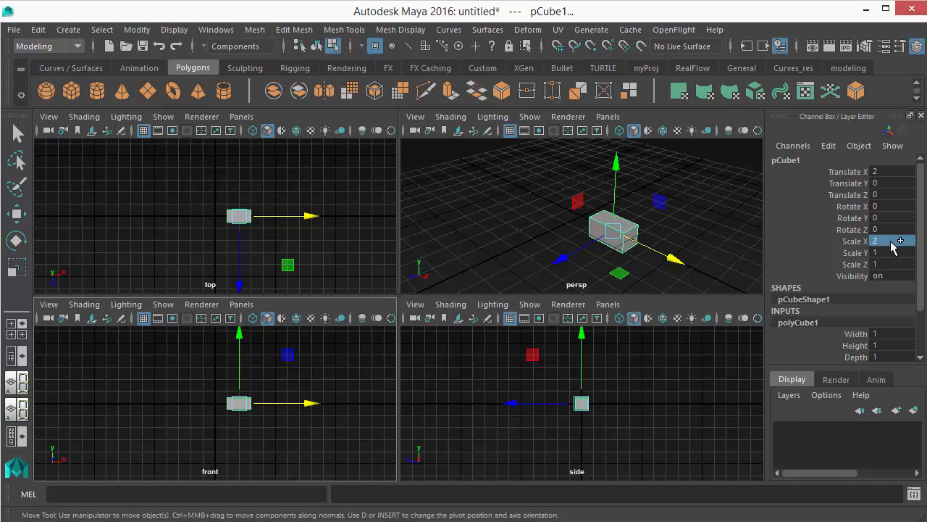
{"action": "left_click_drag", "start_coordinate": [891, 242], "coordinate": [892, 265]}
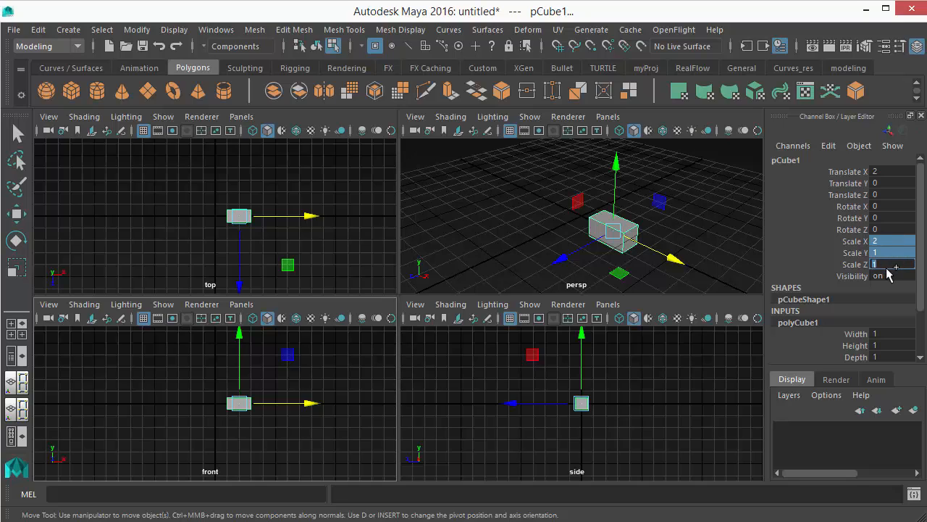
{"action": "key", "text": "Return"}
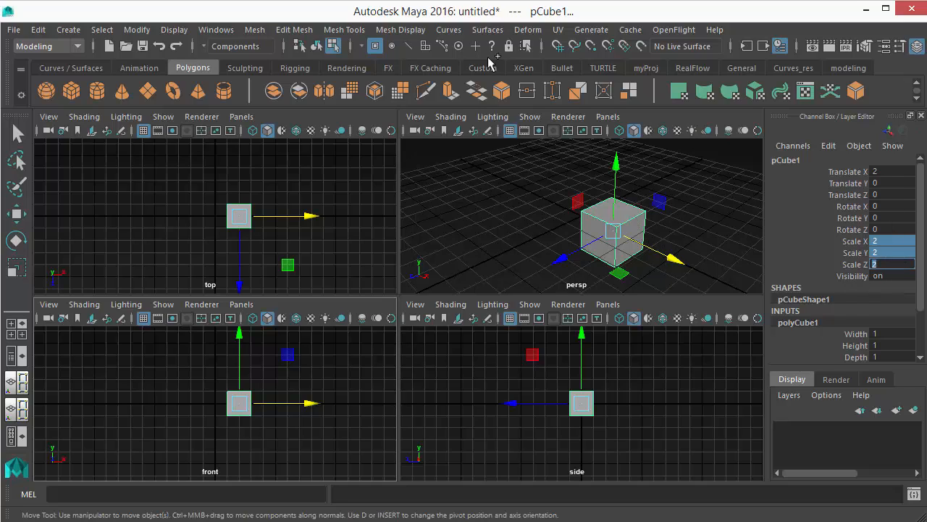
Hide the cube by setting its Visibility to 0, and turn its Visibility back on.
{"action": "left_click", "coordinate": [889, 277]}
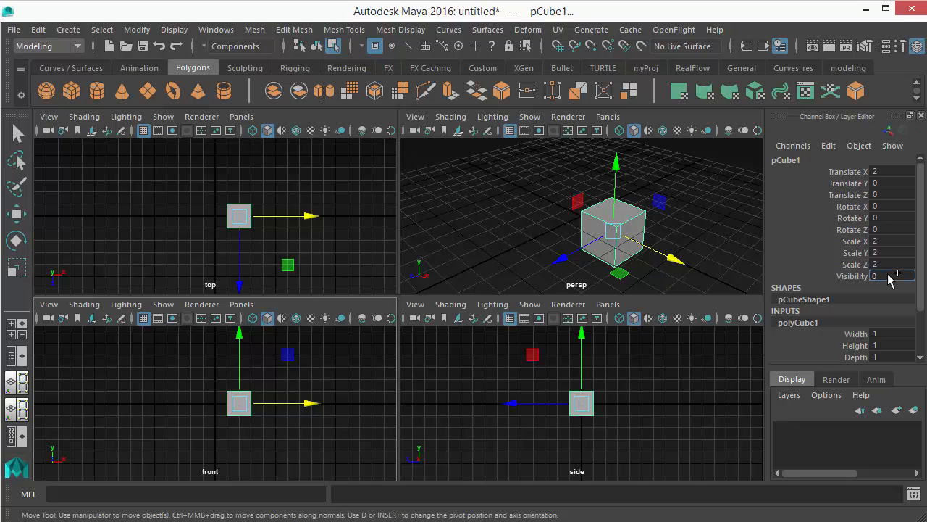
{"action": "type", "text": "0"}
{"action": "key", "text": "Return"}
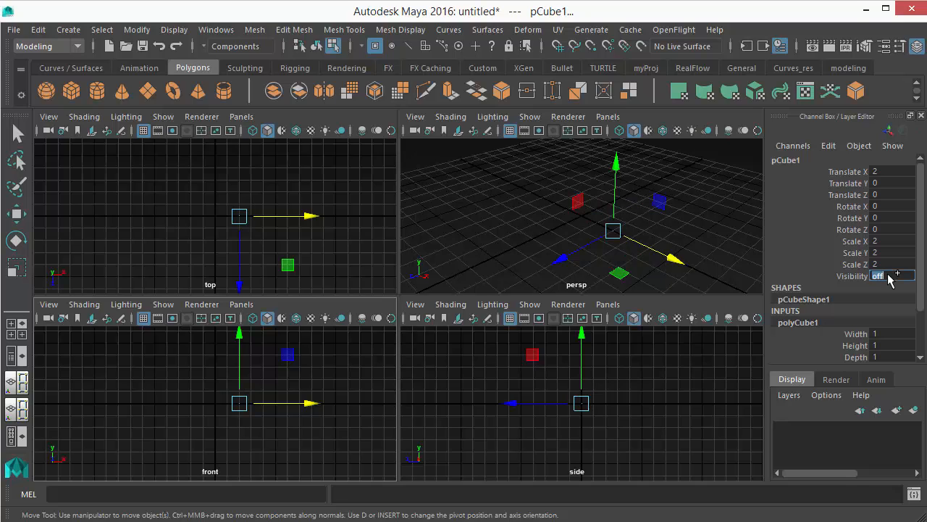
{"action": "key", "text": "Return"}
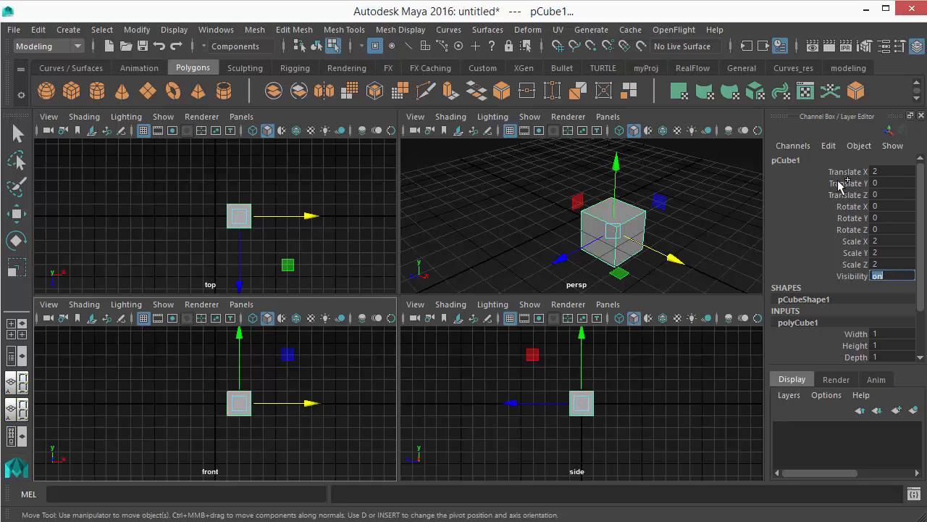
Stretch the cube vertically by setting only its Scale Y to 8.
{"action": "left_click_drag", "start_coordinate": [884, 242], "coordinate": [886, 263]}
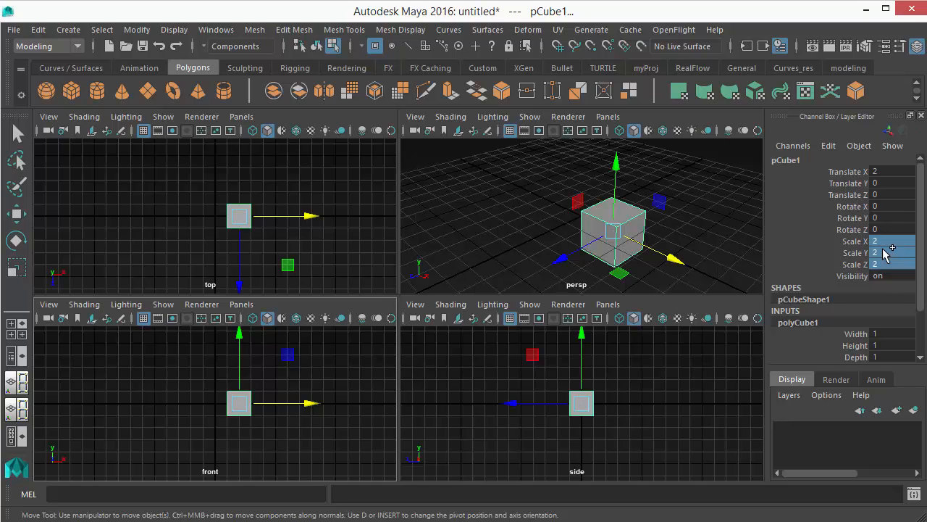
{"action": "double_click", "coordinate": [886, 252]}
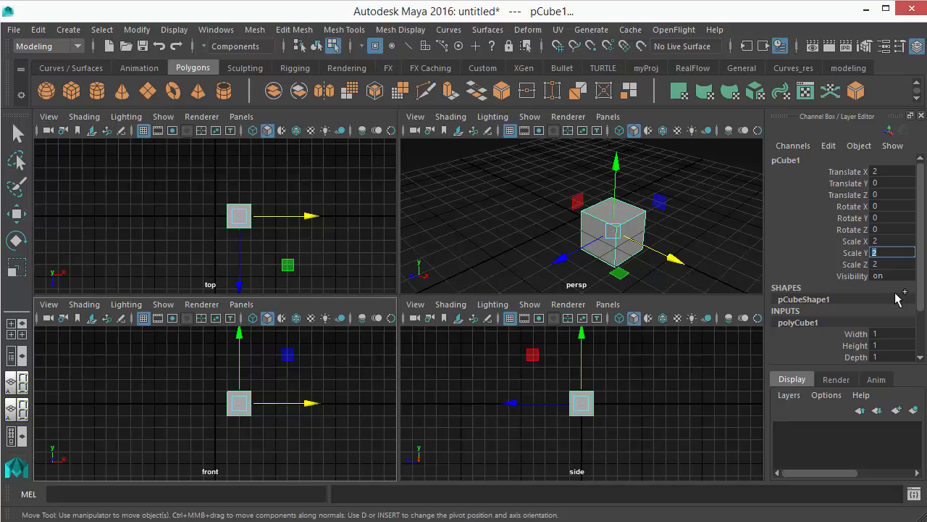
{"action": "key", "text": "Return"}
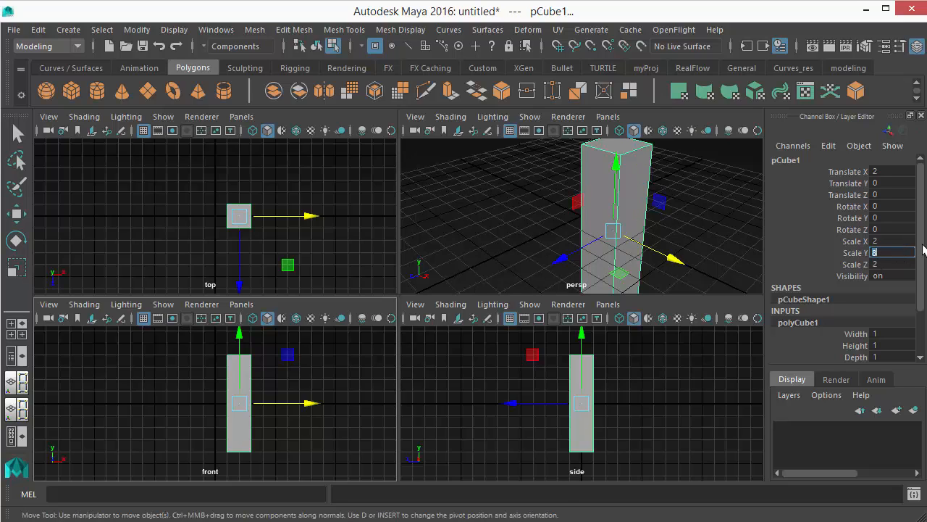
Rotate the stretched cube about X, trying Rotate X at 45 and settling on 90.
{"action": "left_click", "coordinate": [884, 218]}
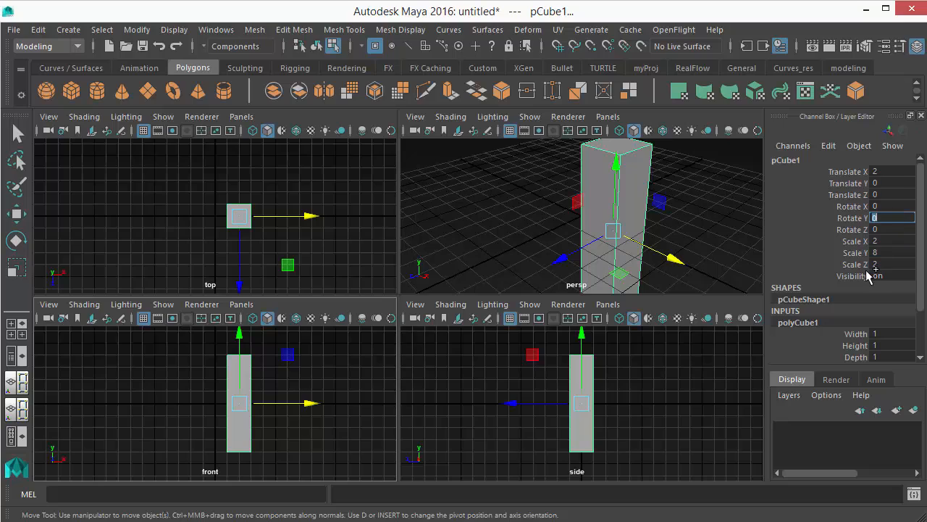
{"action": "left_click", "coordinate": [884, 208]}
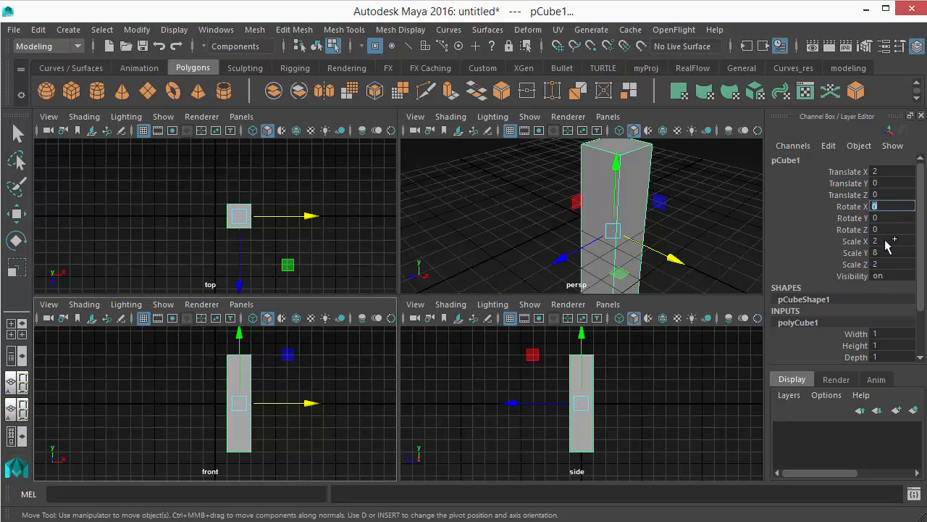
{"action": "type", "text": "45"}
{"action": "key", "text": "Return"}
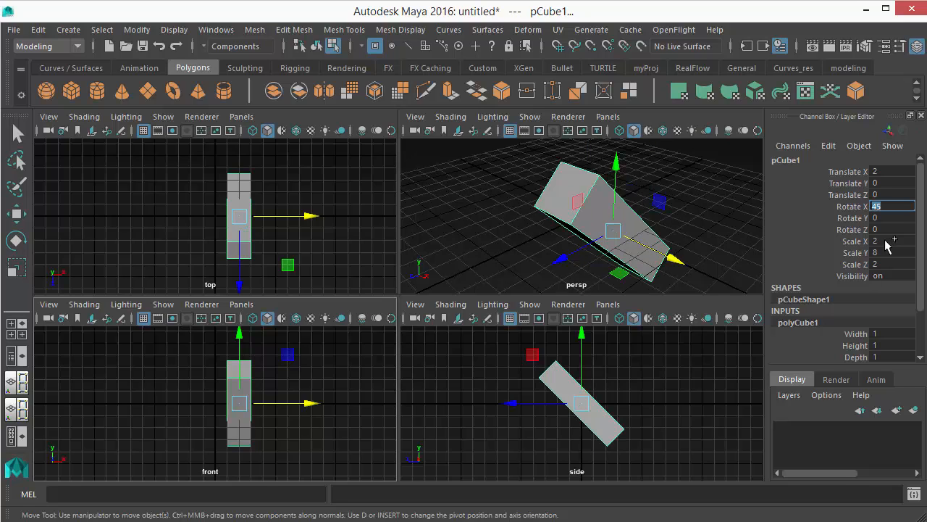
{"action": "left_click", "coordinate": [879, 207]}
{"action": "type", "text": "90"}
{"action": "key", "text": "Return"}
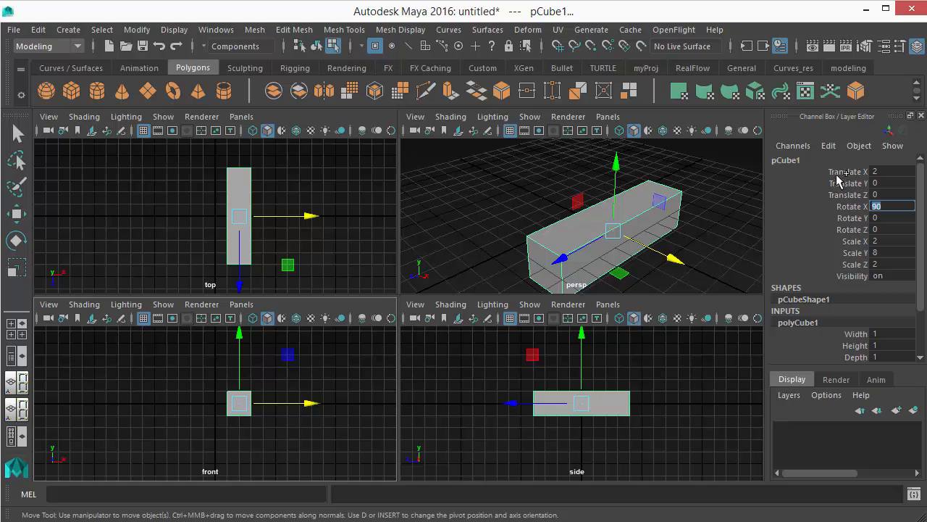
Go over the cube's transform channels and set the Width of its polyCube1 input to 3.
{"action": "left_click_drag", "start_coordinate": [843, 172], "coordinate": [846, 274]}
{"action": "left_click_drag", "start_coordinate": [881, 173], "coordinate": [888, 240]}
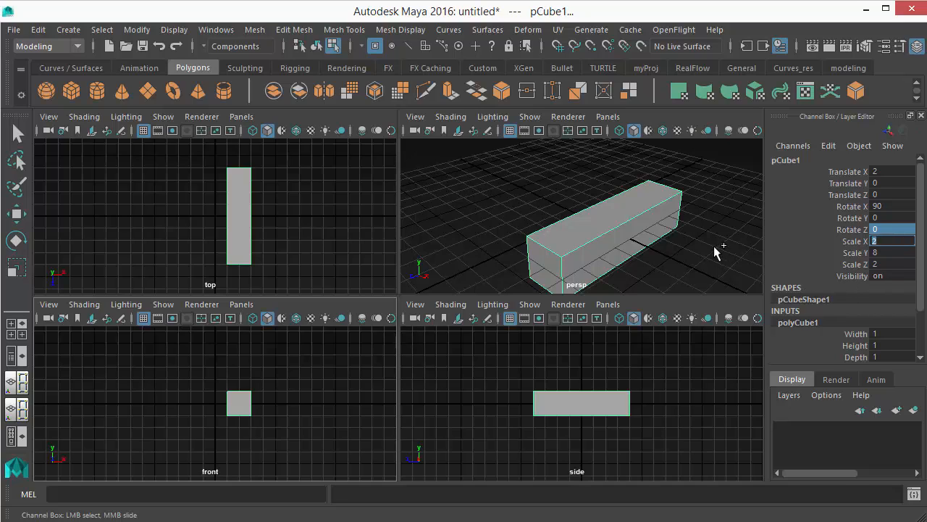
{"action": "left_click", "coordinate": [790, 324]}
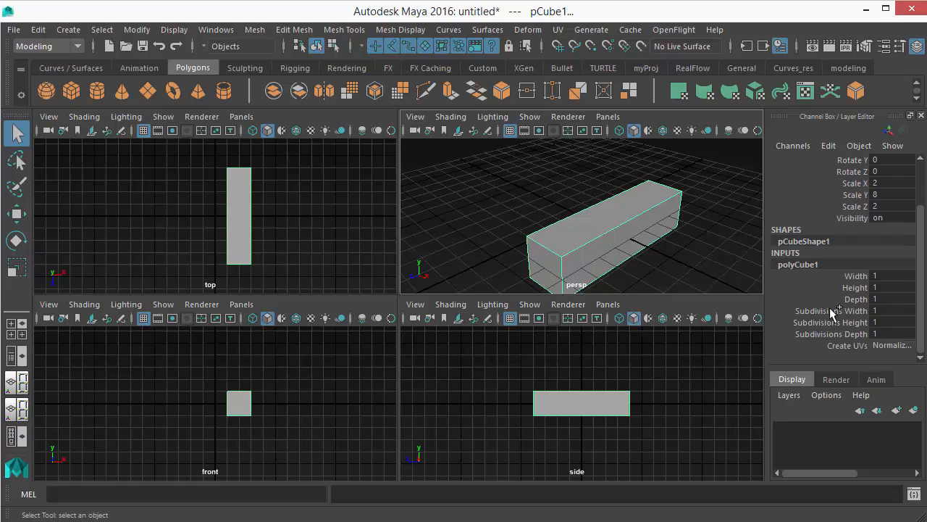
{"action": "left_click", "coordinate": [858, 277]}
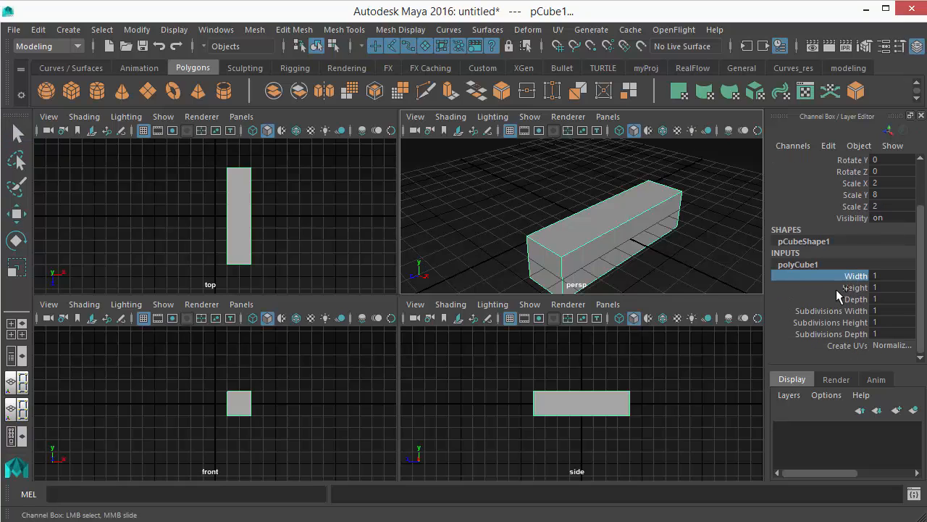
{"action": "left_click", "coordinate": [888, 276]}
{"action": "double_click", "coordinate": [886, 276]}
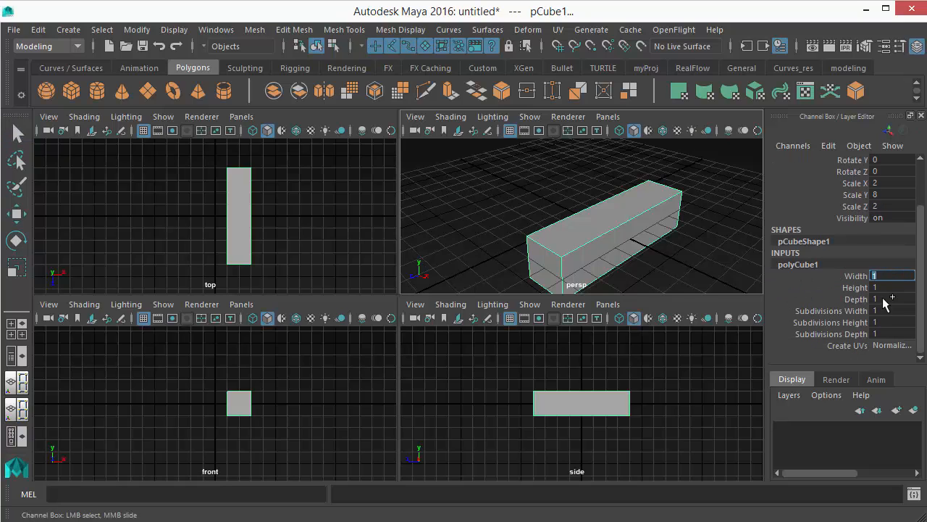
{"action": "type", "text": "3"}
{"action": "key", "text": "Return"}
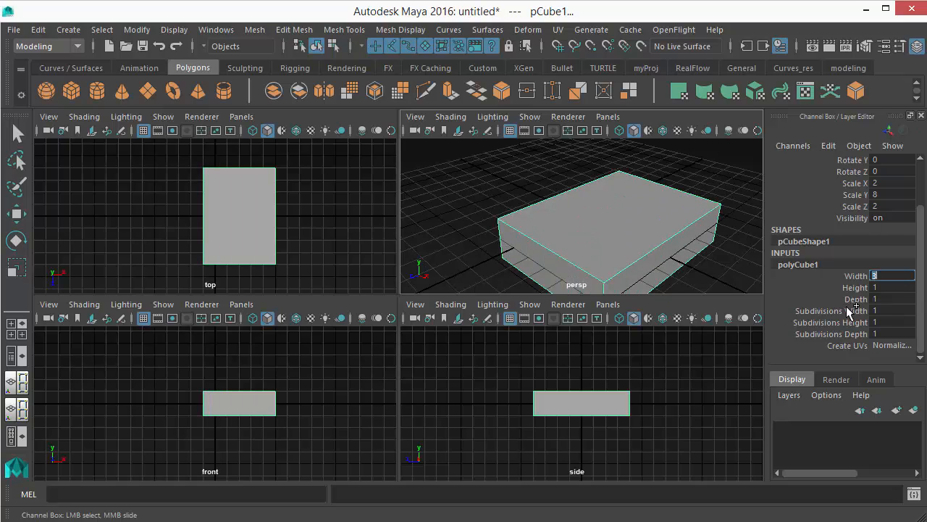
Set the cube's Subdivisions Width to 2 and highlight the input channels from Width through Subdivisions Depth.
{"action": "double_click", "coordinate": [888, 311]}
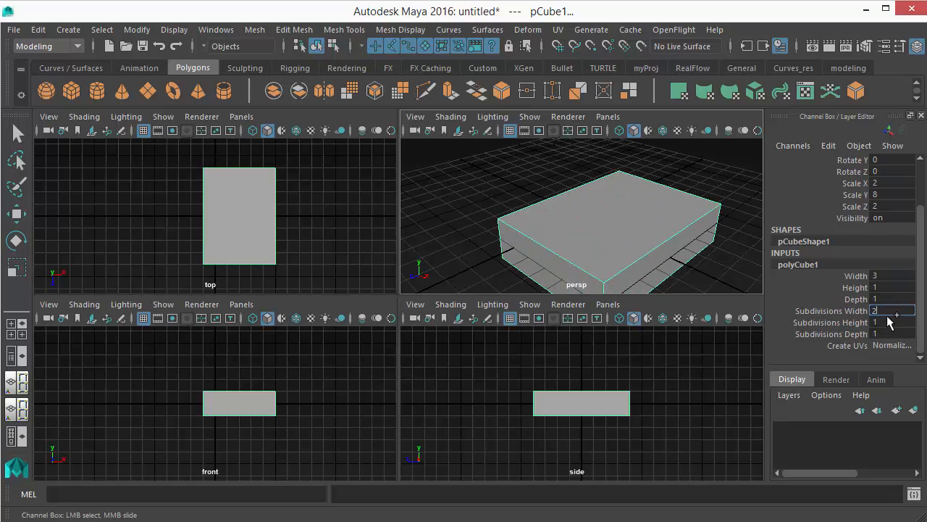
{"action": "type", "text": "2"}
{"action": "key", "text": "Return"}
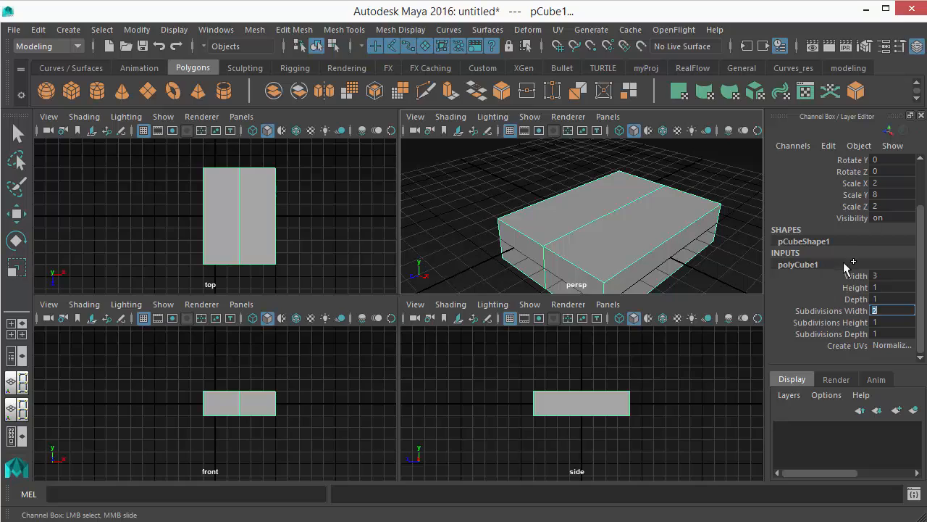
{"action": "left_click_drag", "start_coordinate": [846, 274], "coordinate": [852, 334]}
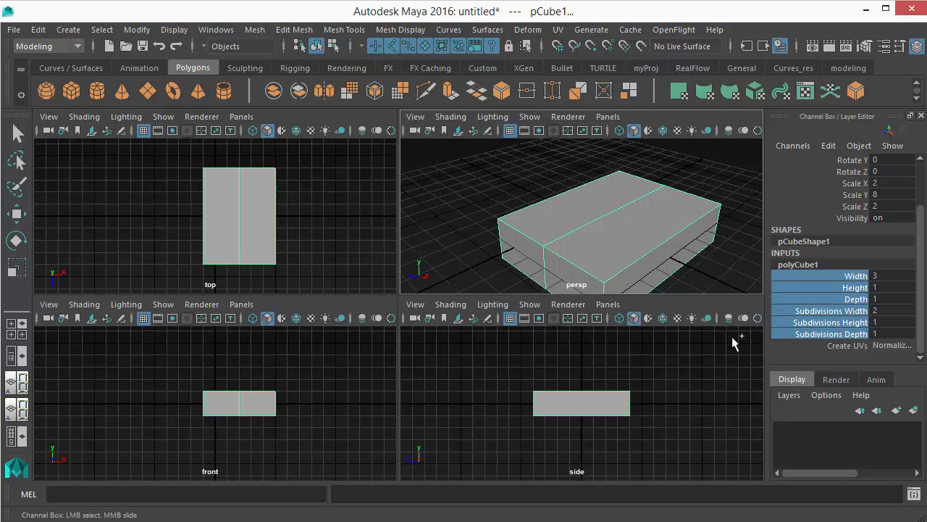
Enlarge the Layer Editor beneath the Channel Box, view the animation layers and return to the display layers.
{"action": "left_click_drag", "start_coordinate": [849, 367], "coordinate": [842, 306]}
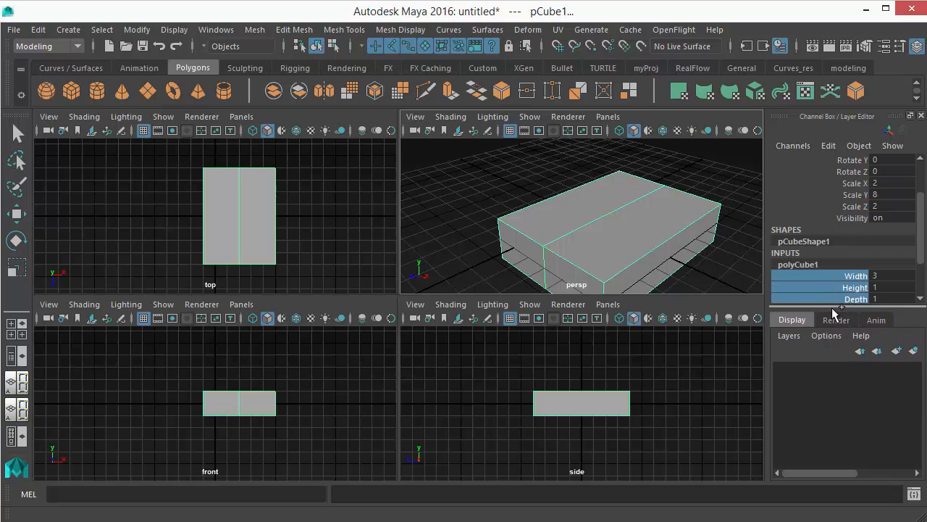
{"action": "left_click_drag", "start_coordinate": [836, 307], "coordinate": [833, 266]}
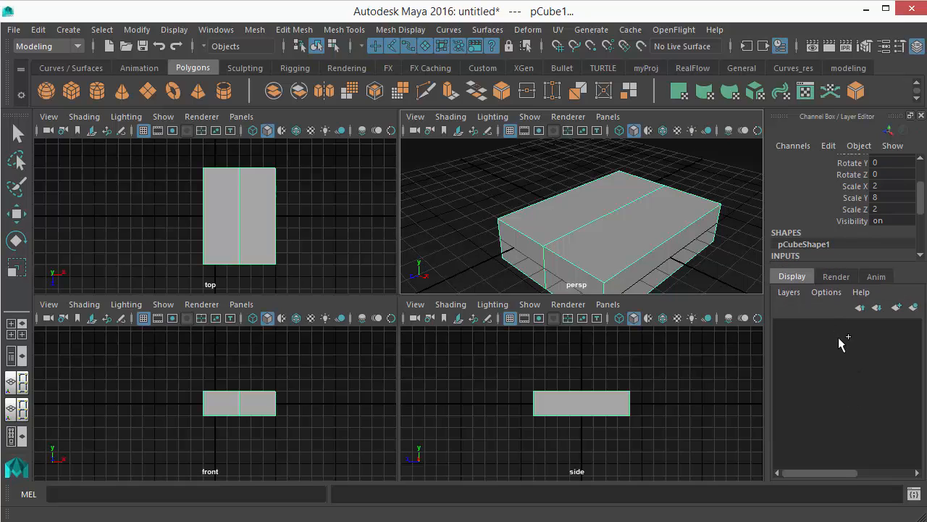
{"action": "left_click", "coordinate": [886, 278]}
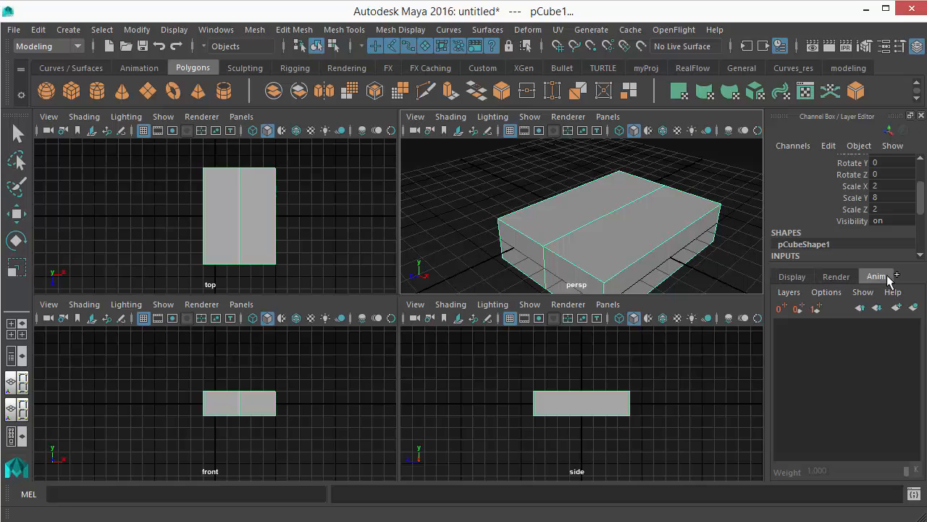
{"action": "left_click", "coordinate": [792, 280]}
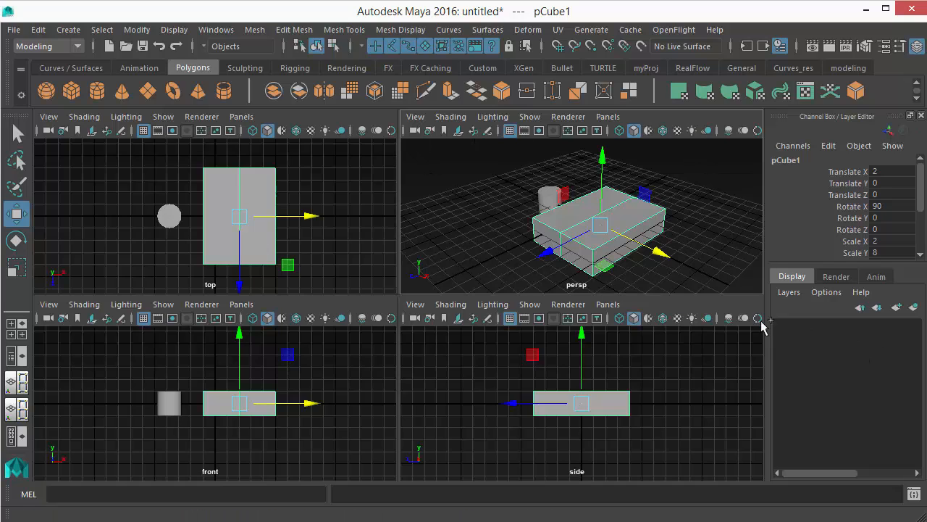
Create a display layer from the selected cube, and toggle the layer's visibility off and on to check the cube's membership.
{"action": "left_click", "coordinate": [914, 308]}
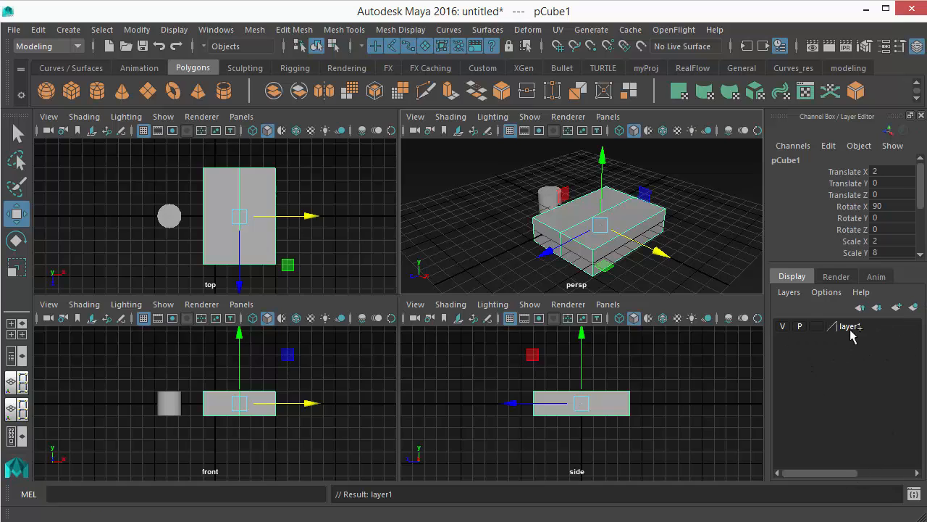
{"action": "left_click", "coordinate": [783, 328]}
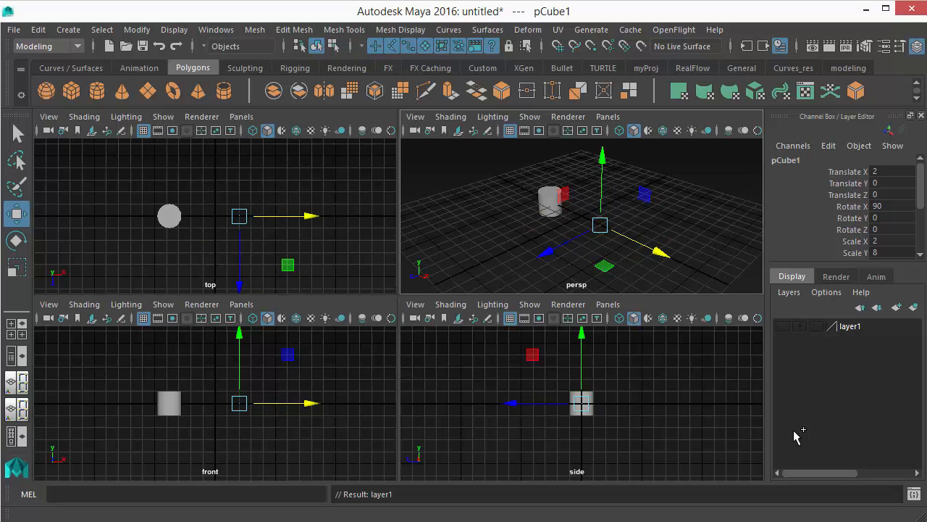
{"action": "left_click", "coordinate": [698, 234]}
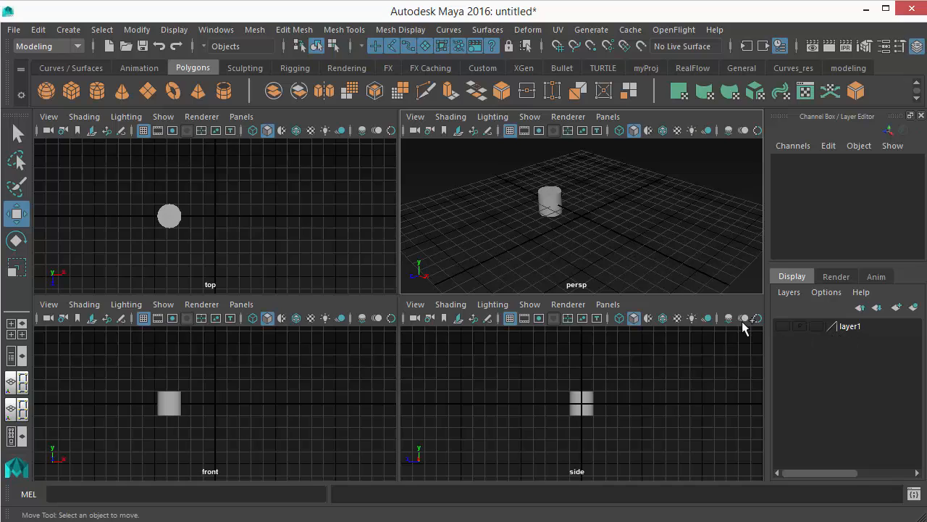
{"action": "left_click", "coordinate": [783, 326]}
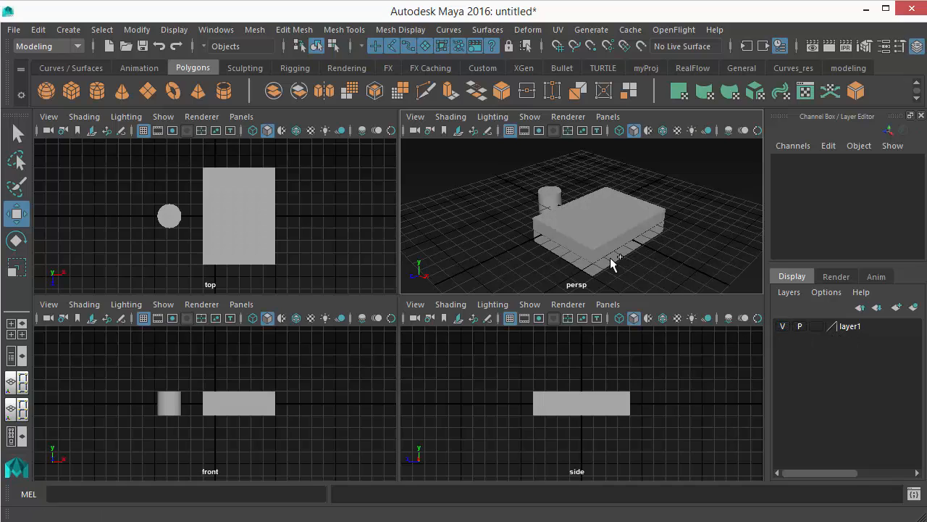
{"action": "left_click", "coordinate": [658, 252]}
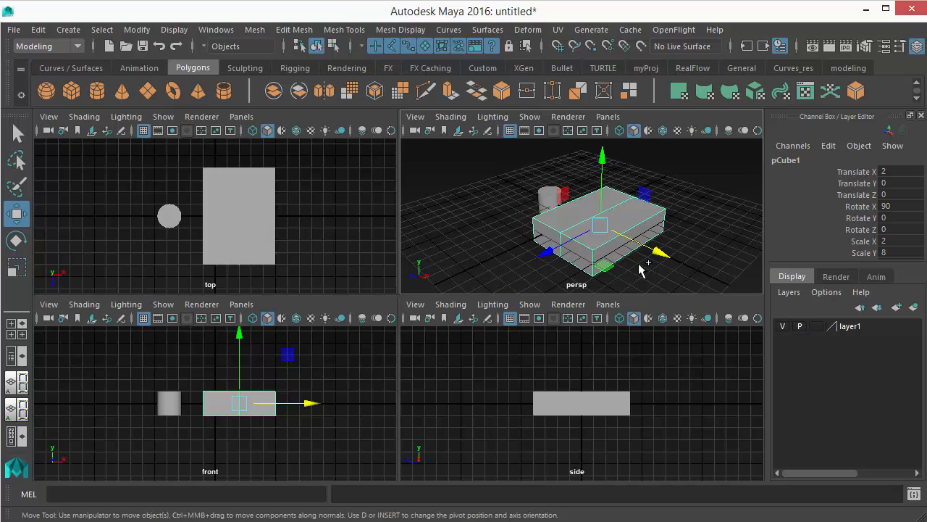
{"action": "left_click", "coordinate": [725, 257]}
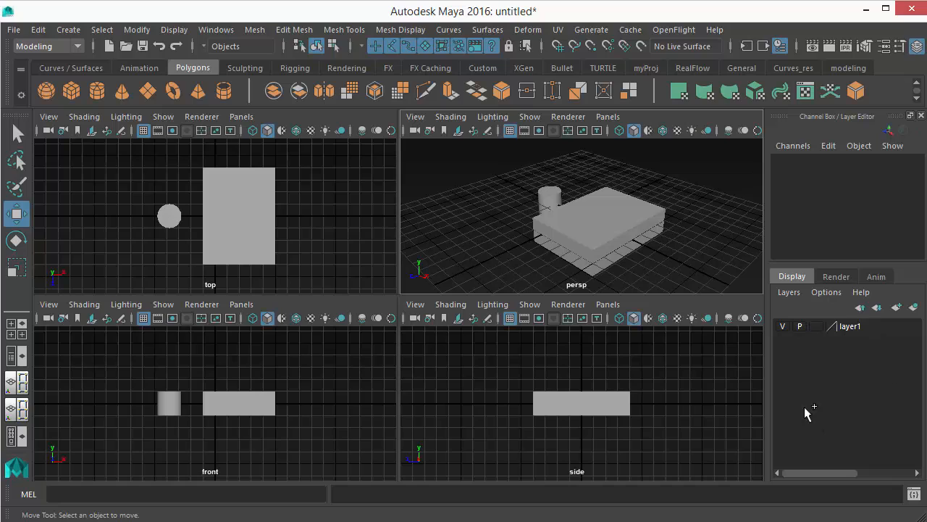
Rename the display layer layer1 to box and save the layer settings.
{"action": "double_click", "coordinate": [845, 327]}
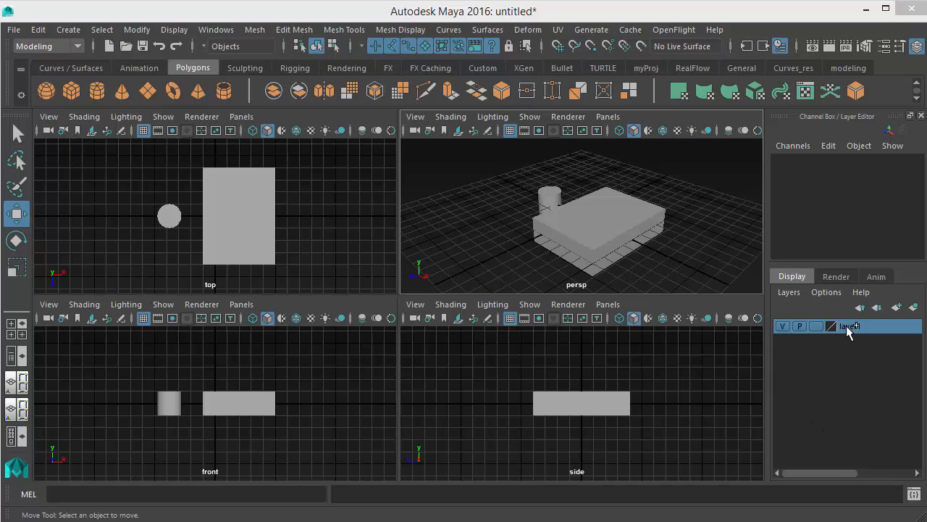
{"action": "left_click_drag", "start_coordinate": [471, 186], "coordinate": [453, 185]}
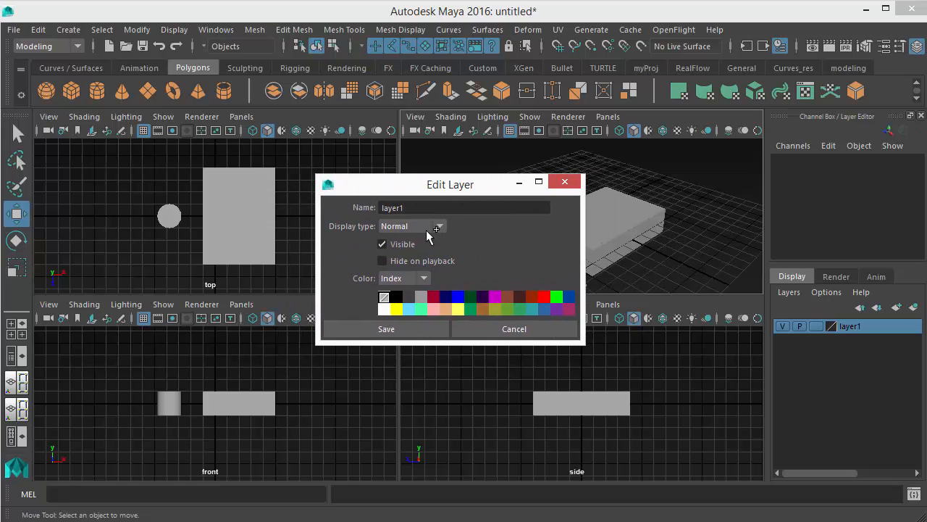
{"action": "left_click_drag", "start_coordinate": [414, 208], "coordinate": [338, 213]}
{"action": "left_click_drag", "start_coordinate": [414, 213], "coordinate": [317, 217]}
{"action": "type", "text": "box"}
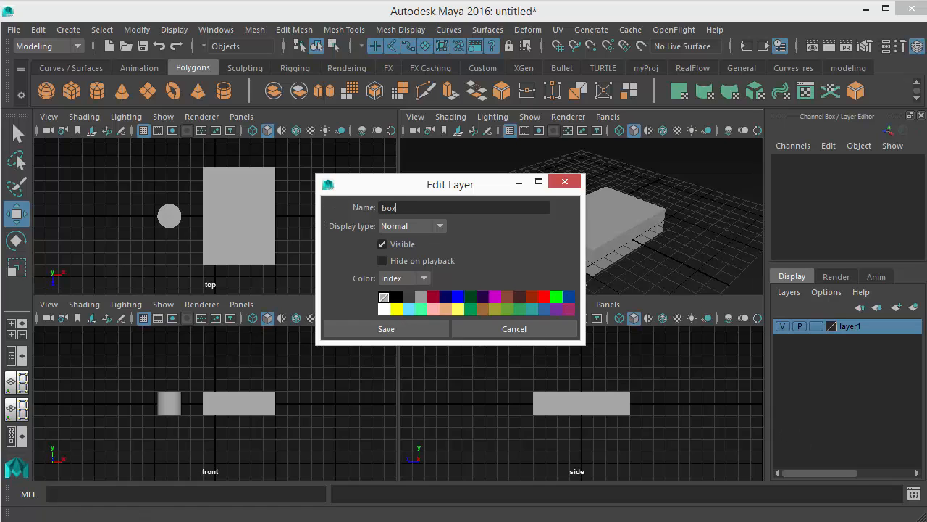
{"action": "left_click", "coordinate": [420, 332]}
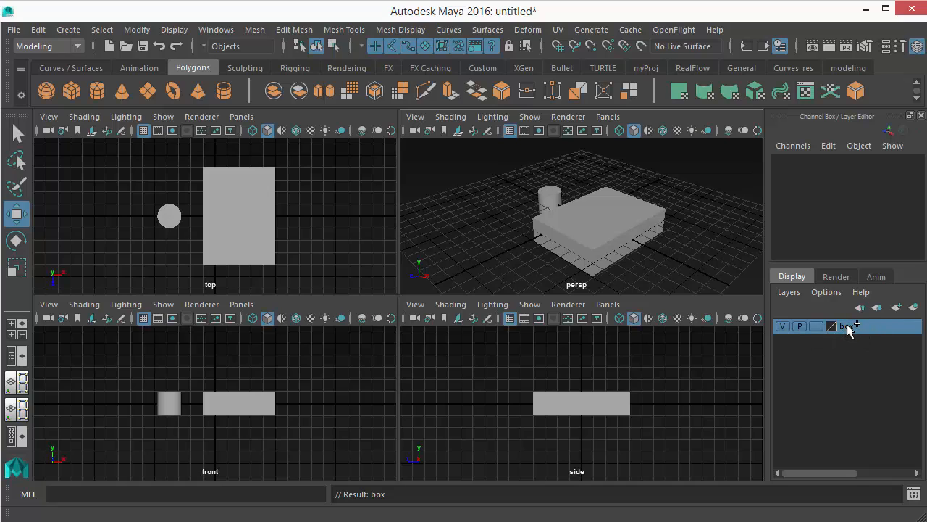
Toggle the box layer's visibility and Template display type on and off, and check that the cube can be selected in normal mode.
{"action": "left_click", "coordinate": [785, 326]}
{"action": "left_click", "coordinate": [785, 326]}
{"action": "left_click", "coordinate": [818, 327]}
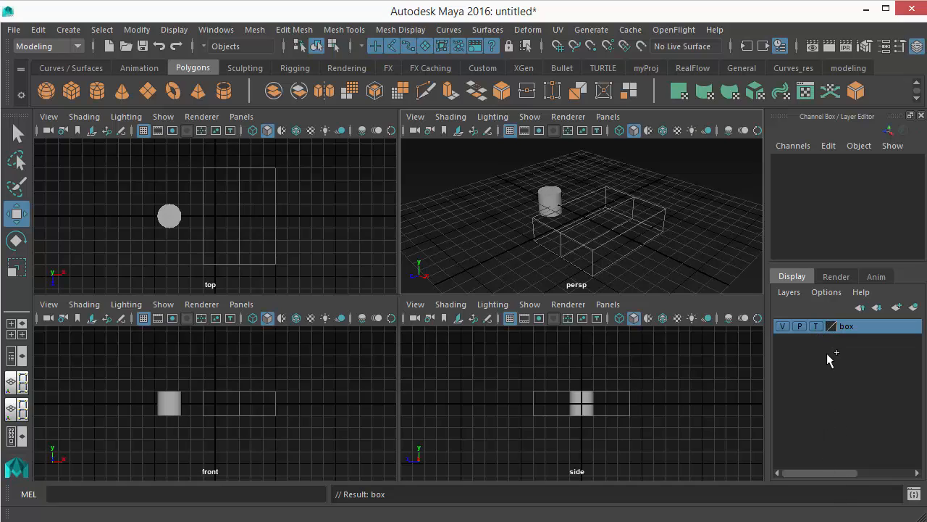
{"action": "left_click", "coordinate": [816, 327]}
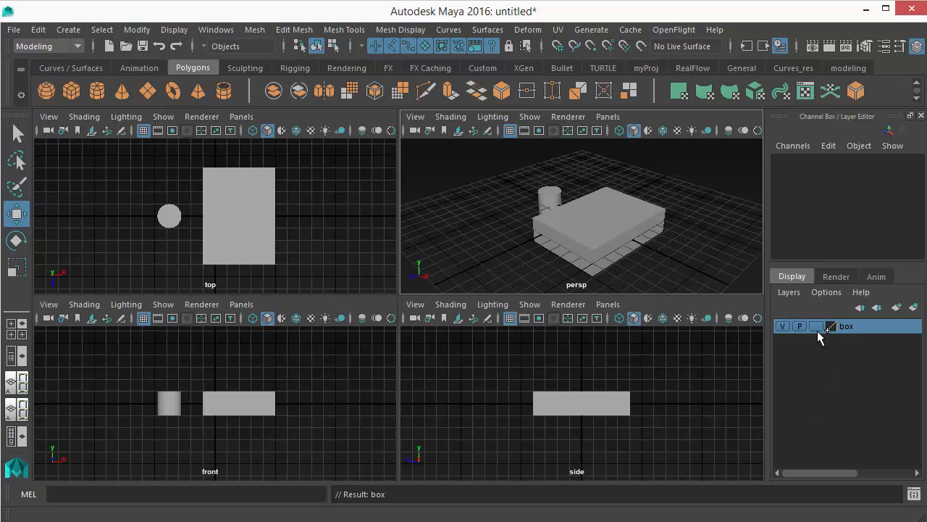
{"action": "left_click", "coordinate": [641, 249]}
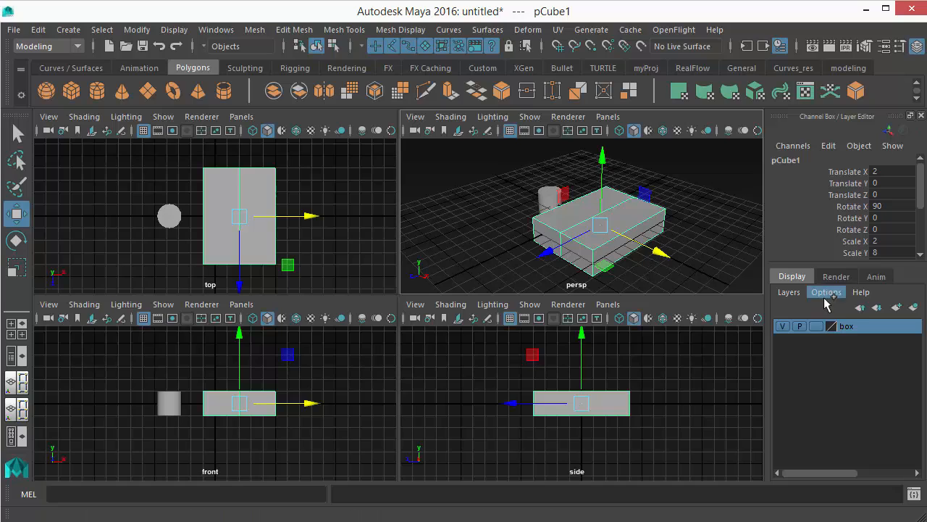
{"action": "left_click", "coordinate": [702, 275]}
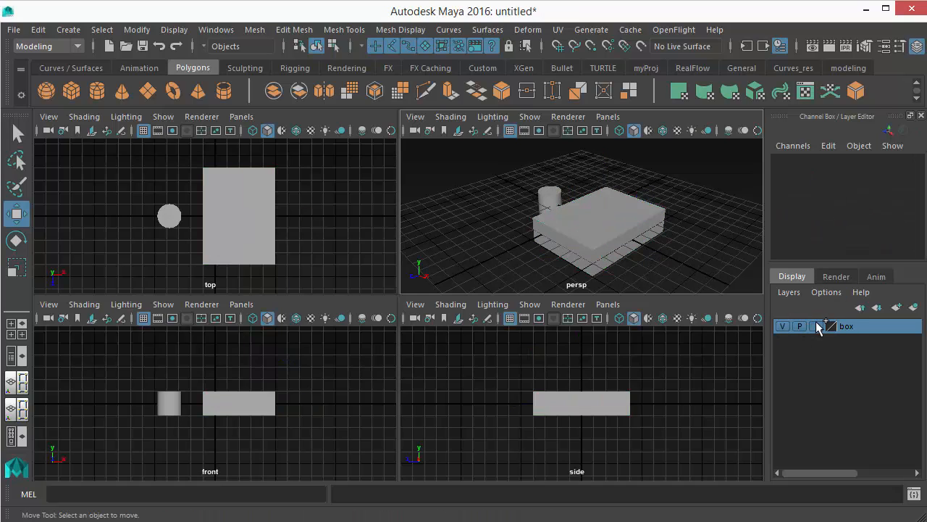
Set the box layer's display type to Template and inspect the cube up close in the perspective view.
{"action": "left_click", "coordinate": [816, 326]}
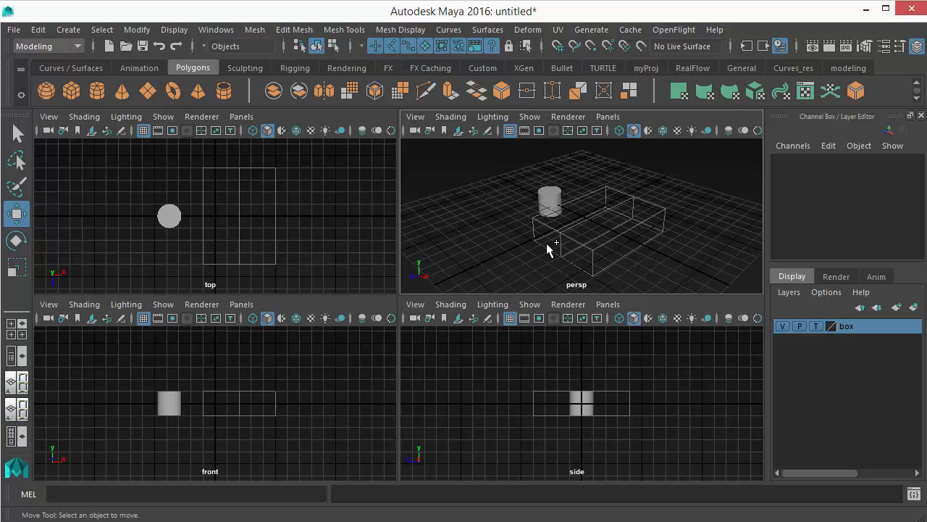
{"action": "scroll", "coordinate": [589, 268], "scroll_direction": "up", "scroll_amount": 2}
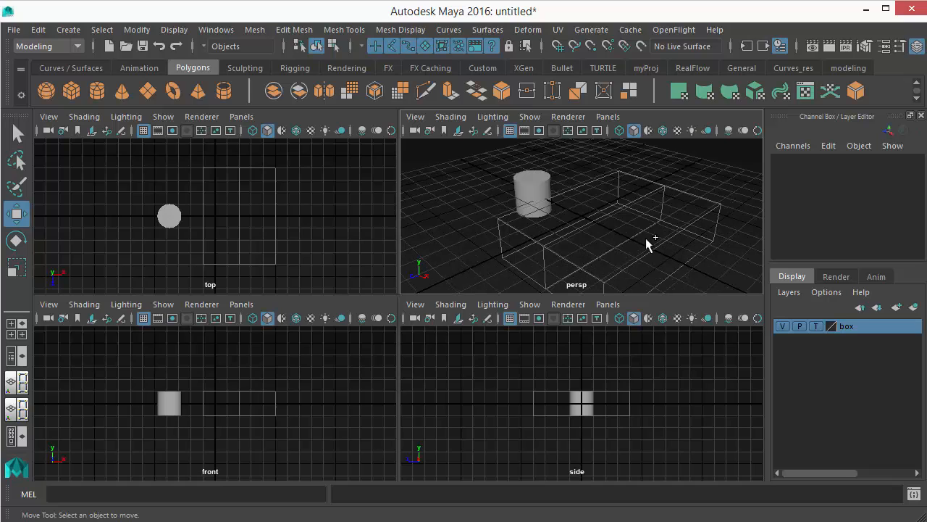
{"action": "scroll", "coordinate": [578, 250], "scroll_direction": "down", "scroll_amount": 2}
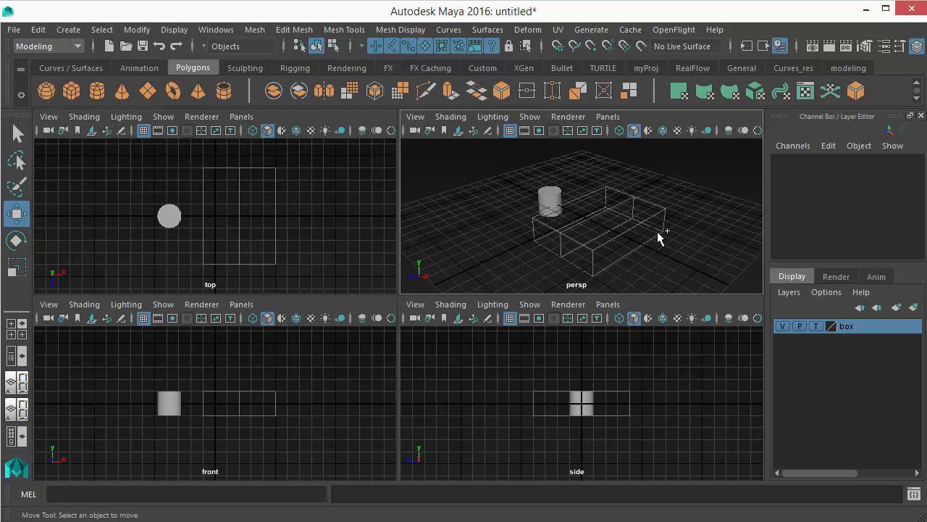
Cycle the box layer's display types, try to marquee-select the templated cube, and set the layer to Reference.
{"action": "left_click", "coordinate": [816, 327]}
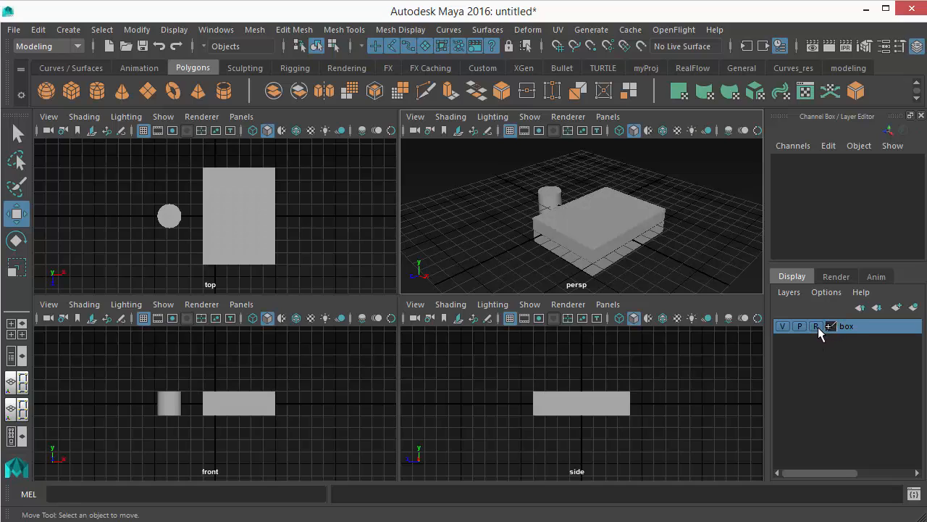
{"action": "left_click", "coordinate": [818, 326]}
{"action": "left_click", "coordinate": [818, 327]}
{"action": "left_click_drag", "start_coordinate": [645, 197], "coordinate": [600, 243]}
{"action": "left_click_drag", "start_coordinate": [676, 209], "coordinate": [620, 252]}
{"action": "left_click", "coordinate": [815, 326]}
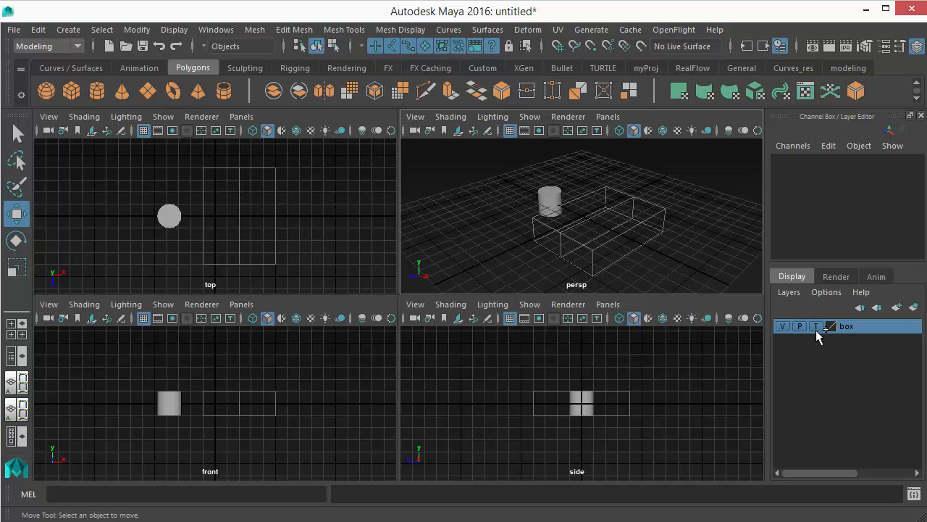
{"action": "left_click", "coordinate": [816, 326]}
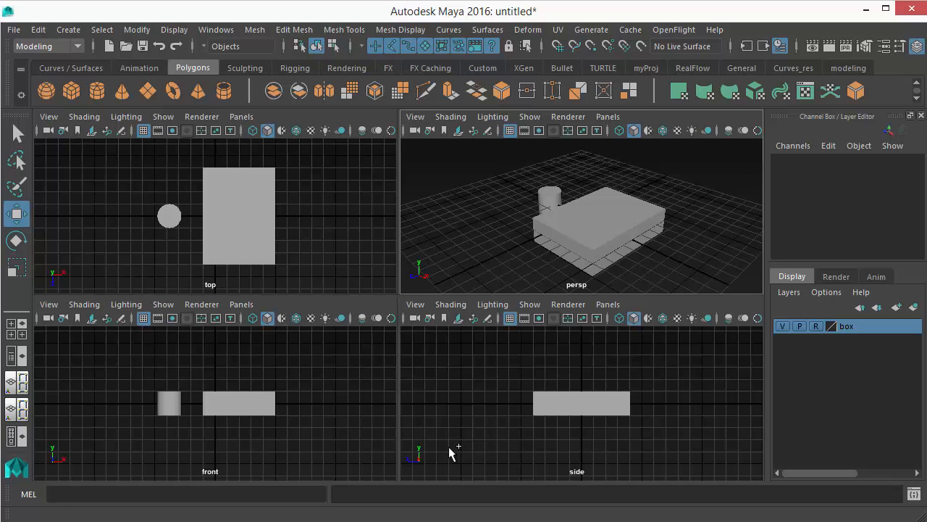
Save the scene as box in Maya Binary format in the project's scenes folder, and activate the Move tool.
{"action": "left_click", "coordinate": [155, 493]}
{"action": "left_click", "coordinate": [13, 30]}
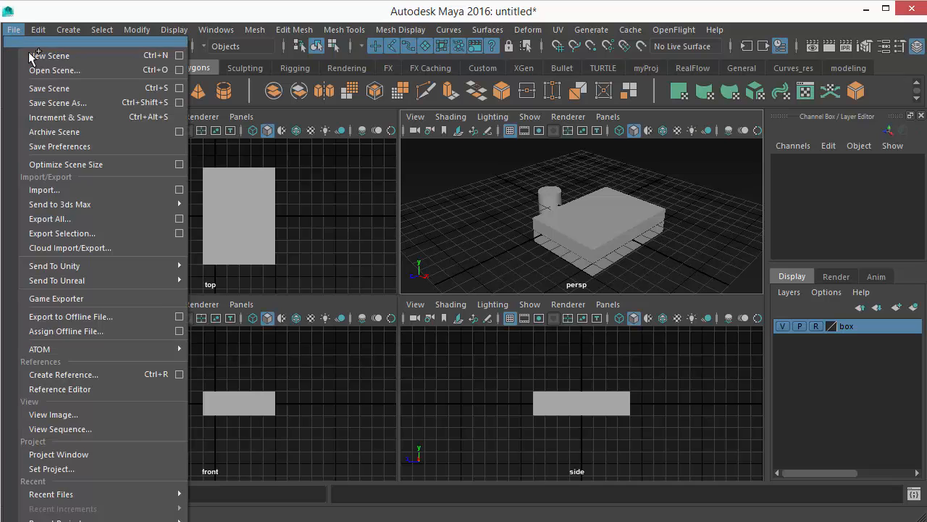
{"action": "left_click", "coordinate": [44, 89]}
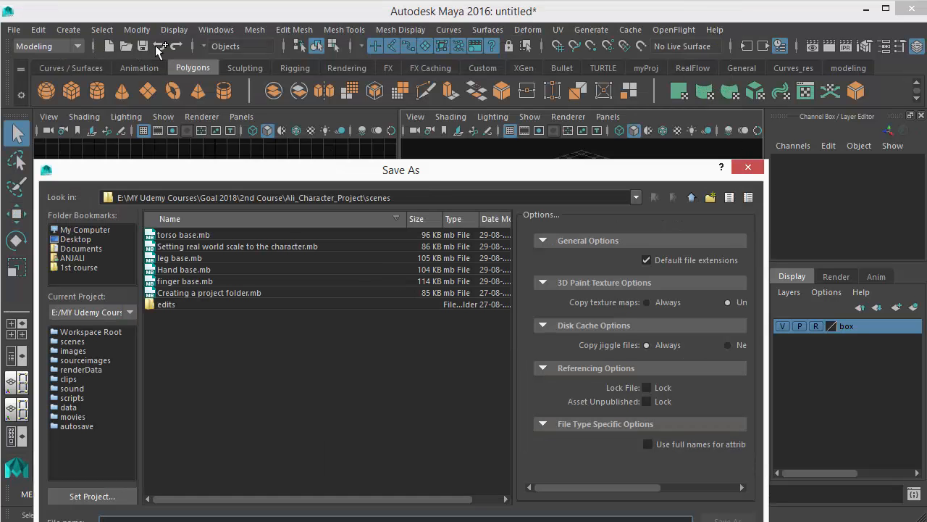
{"action": "left_click_drag", "start_coordinate": [268, 176], "coordinate": [293, 111]}
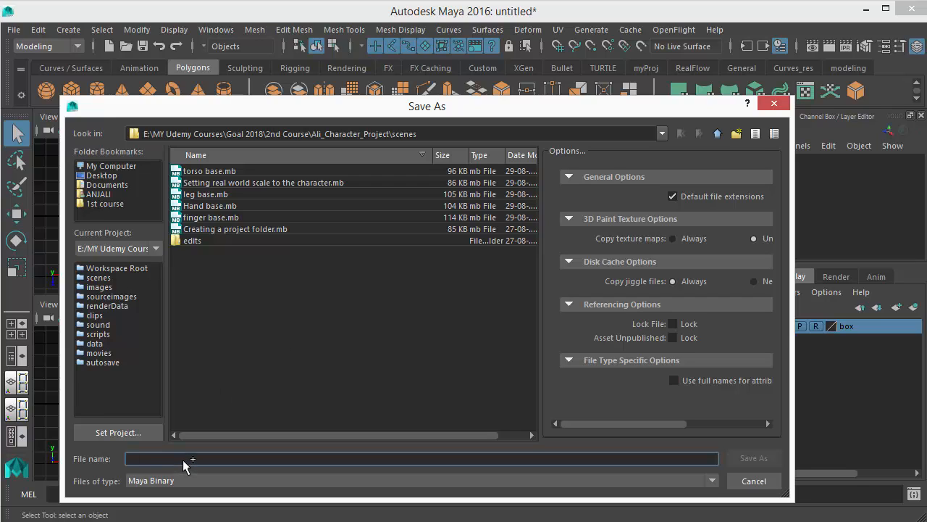
{"action": "type", "text": "b"}
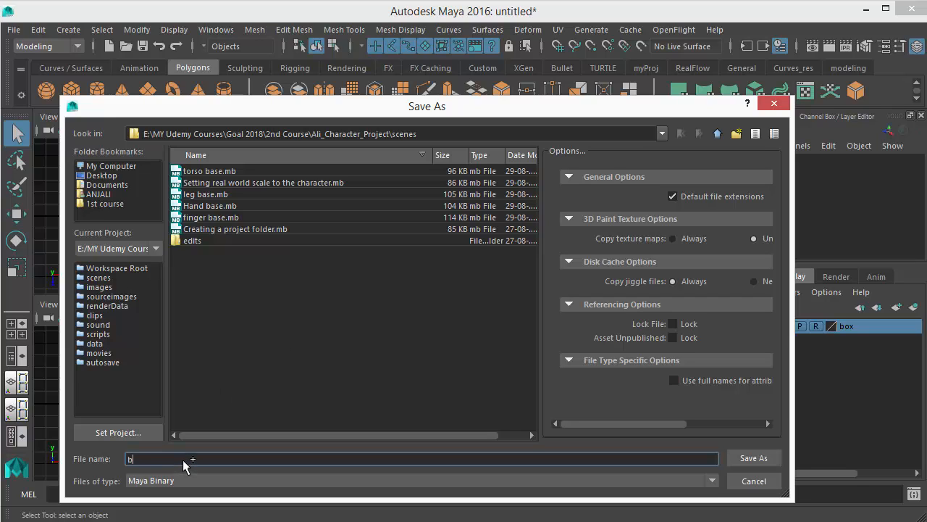
{"action": "type", "text": "ox"}
{"action": "left_click", "coordinate": [754, 458]}
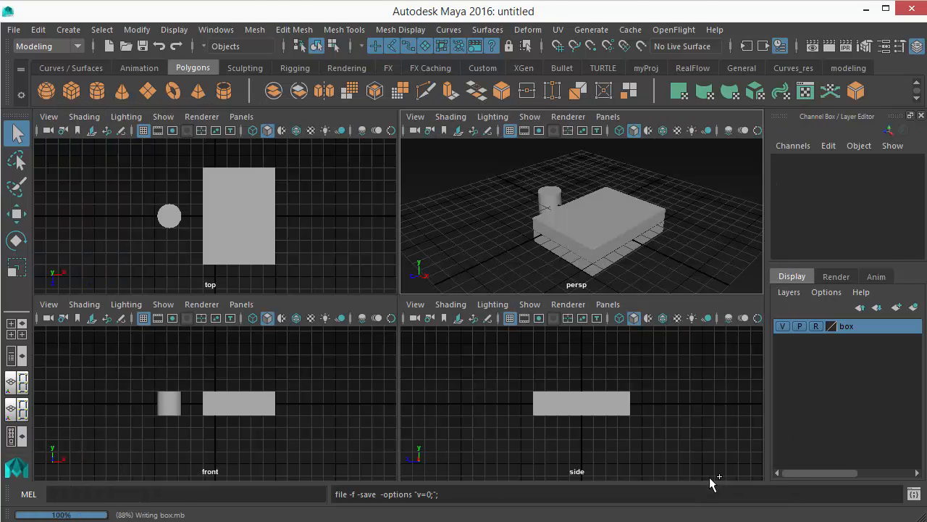
{"action": "key", "text": "w"}
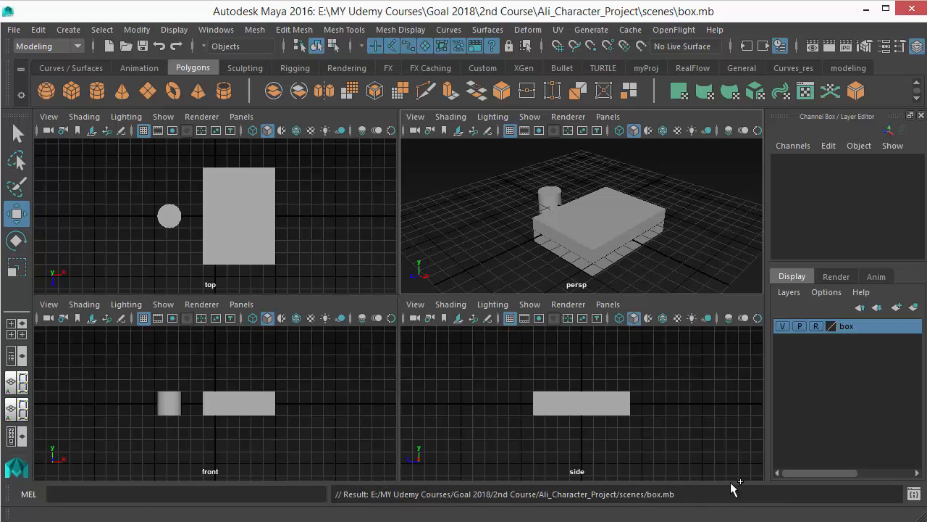
Highlight the save result with the scene's file path in the command response line to review it.
{"action": "left_click_drag", "start_coordinate": [692, 497], "coordinate": [333, 497]}
{"action": "left_click", "coordinate": [709, 497]}
{"action": "left_click_drag", "start_coordinate": [699, 497], "coordinate": [335, 499]}
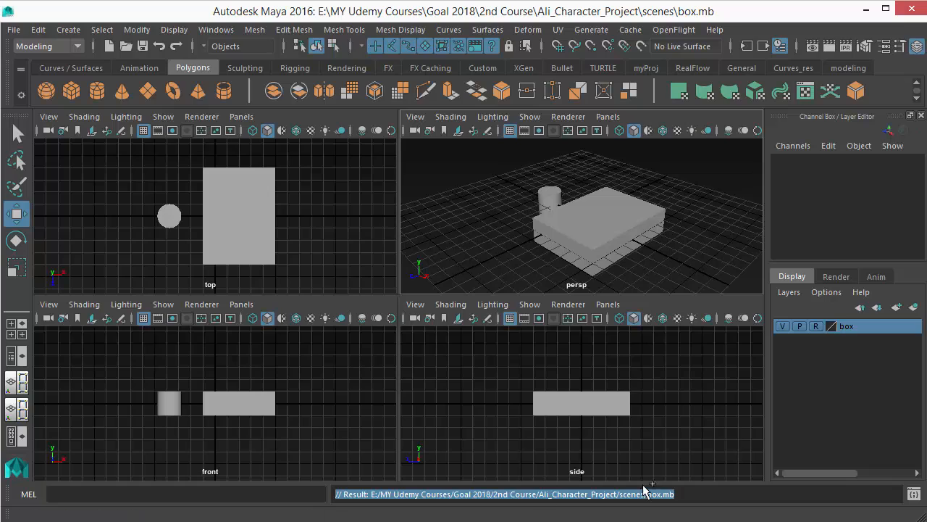
{"action": "left_click_drag", "start_coordinate": [773, 498], "coordinate": [247, 492]}
{"action": "left_click", "coordinate": [682, 492]}
{"action": "left_click", "coordinate": [682, 492]}
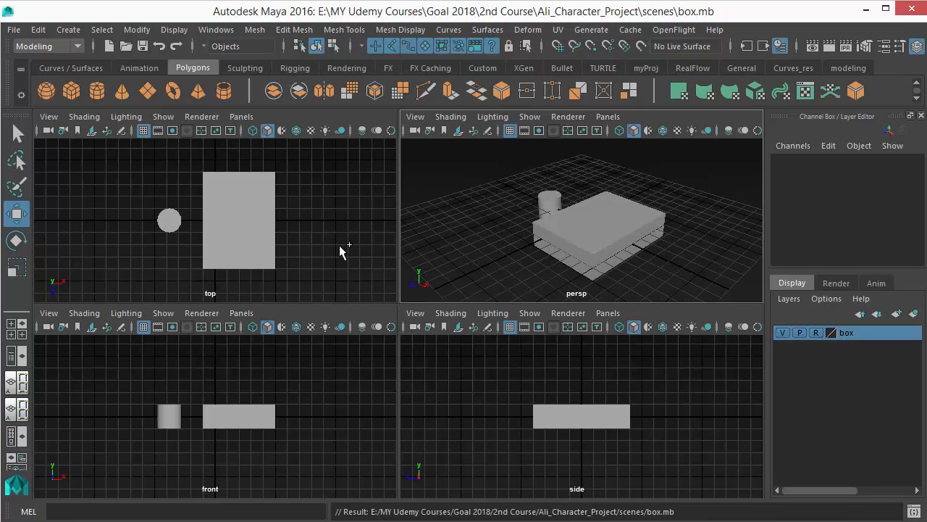